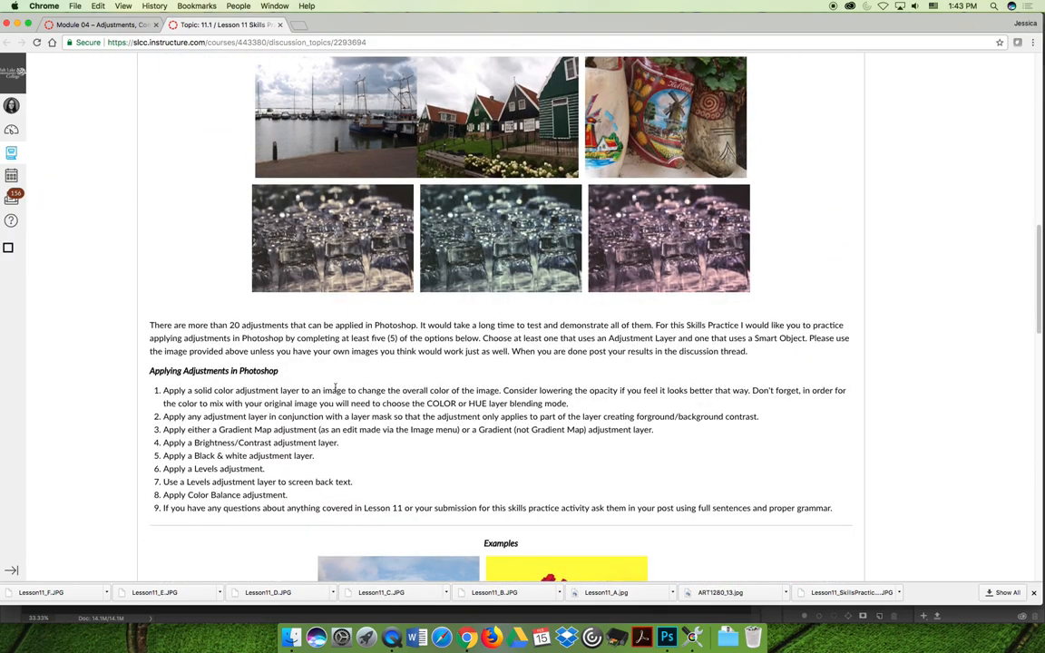
scroll(335, 390, down, 2)
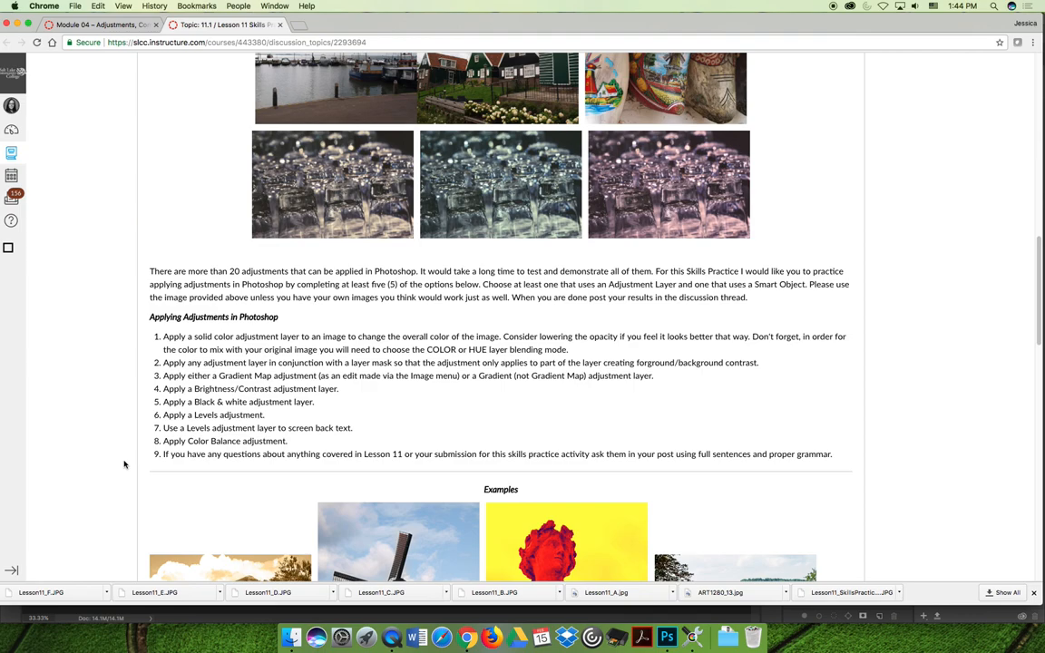
scroll(414, 295, up, 8)
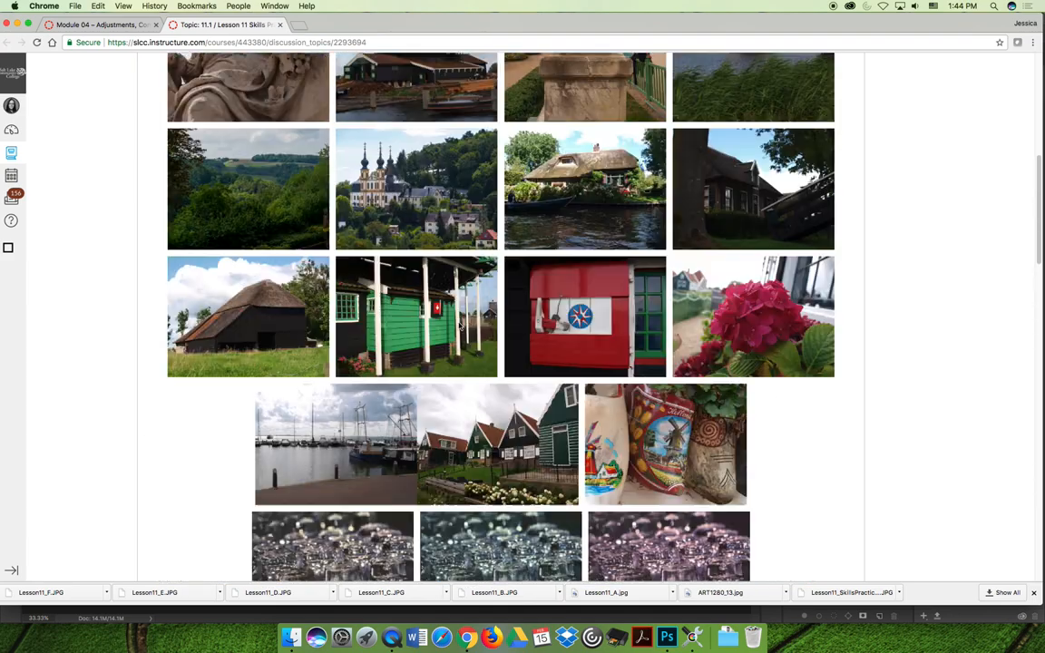
scroll(460, 324, up, 5)
scroll(460, 324, up, 3)
scroll(461, 329, down, 2)
scroll(461, 329, down, 8)
scroll(461, 329, down, 2)
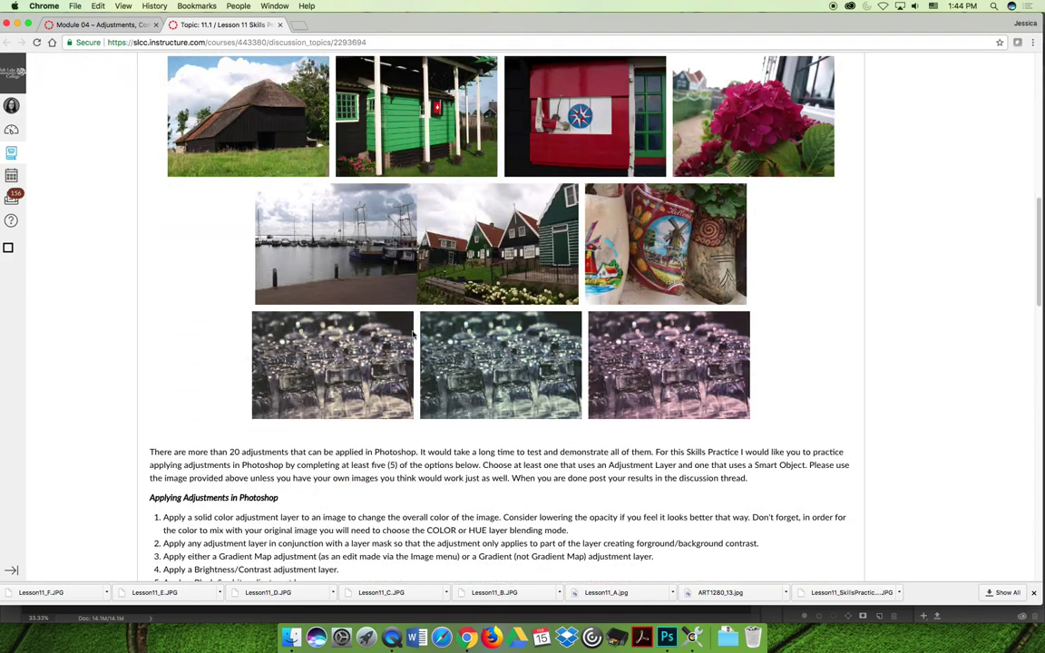
Save the purple glasses photo from Canvas as Lesson11_G
right_click(681, 372)
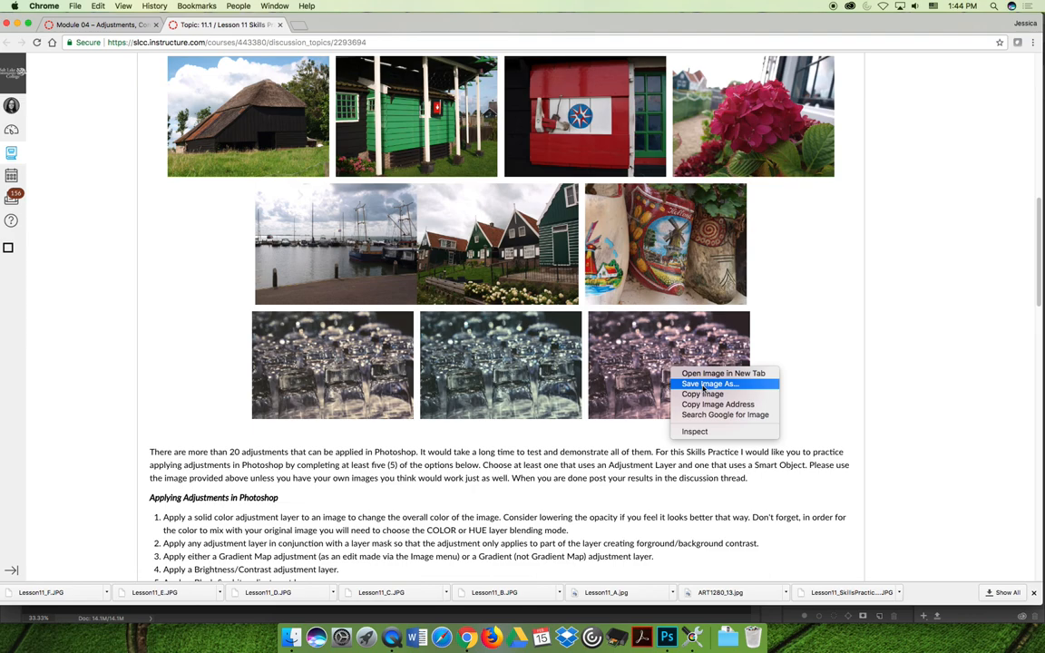
click(703, 384)
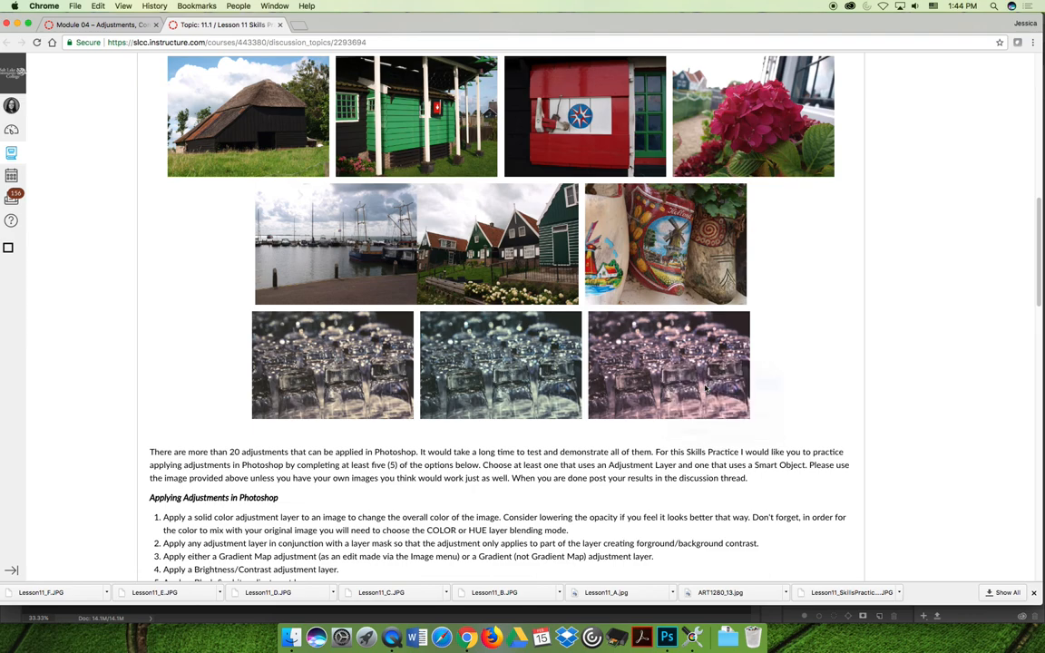
text(Lesson11_G)
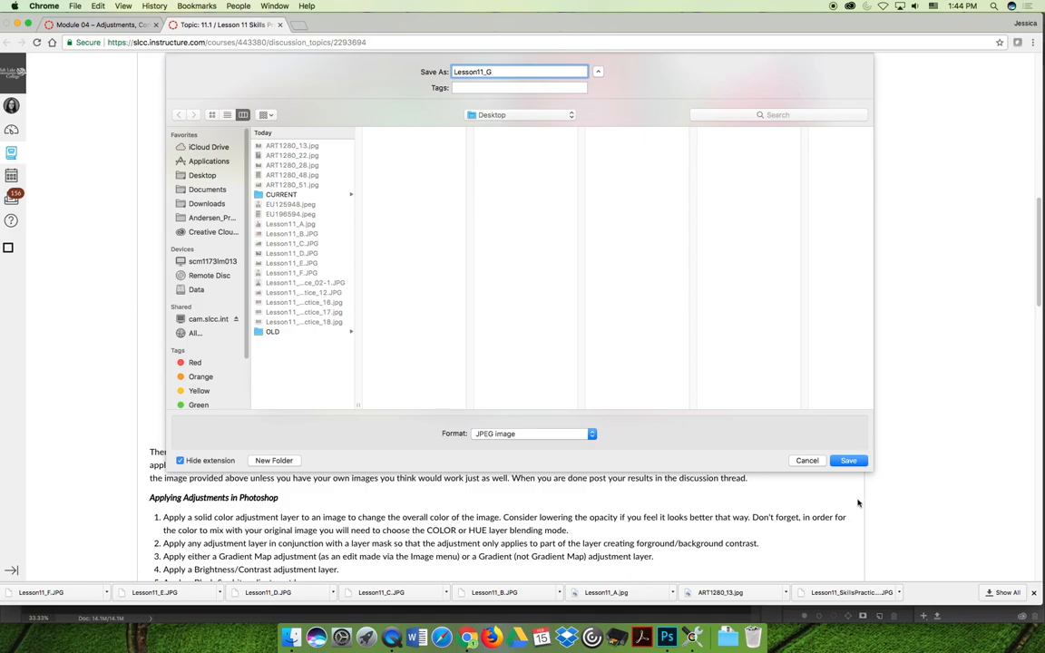
click(848, 460)
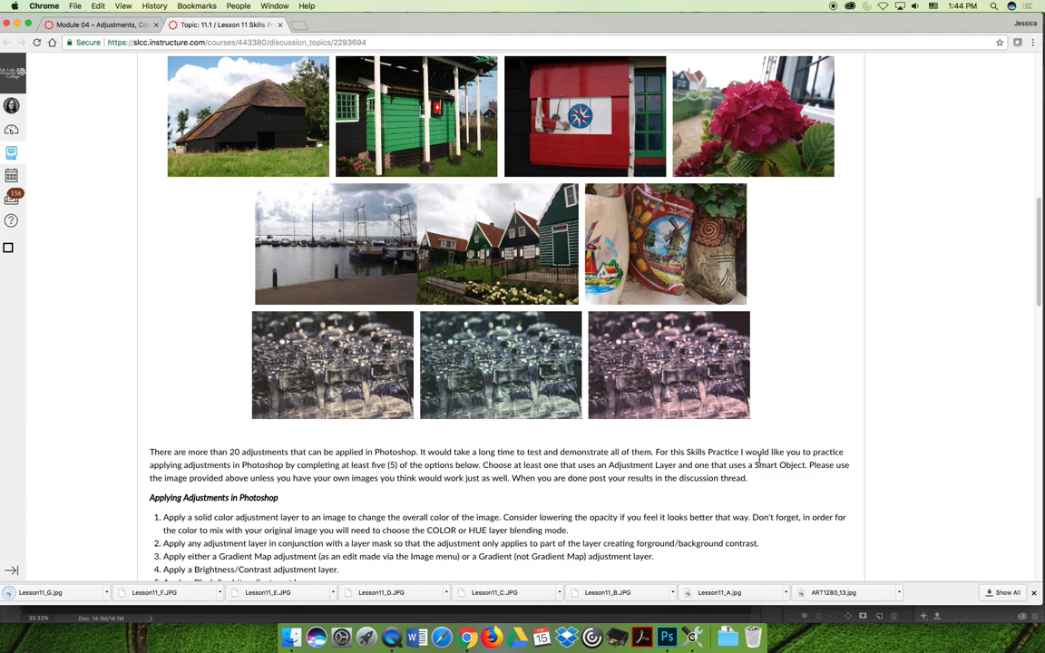
scroll(760, 456, up, 5)
scroll(760, 456, up, 5)
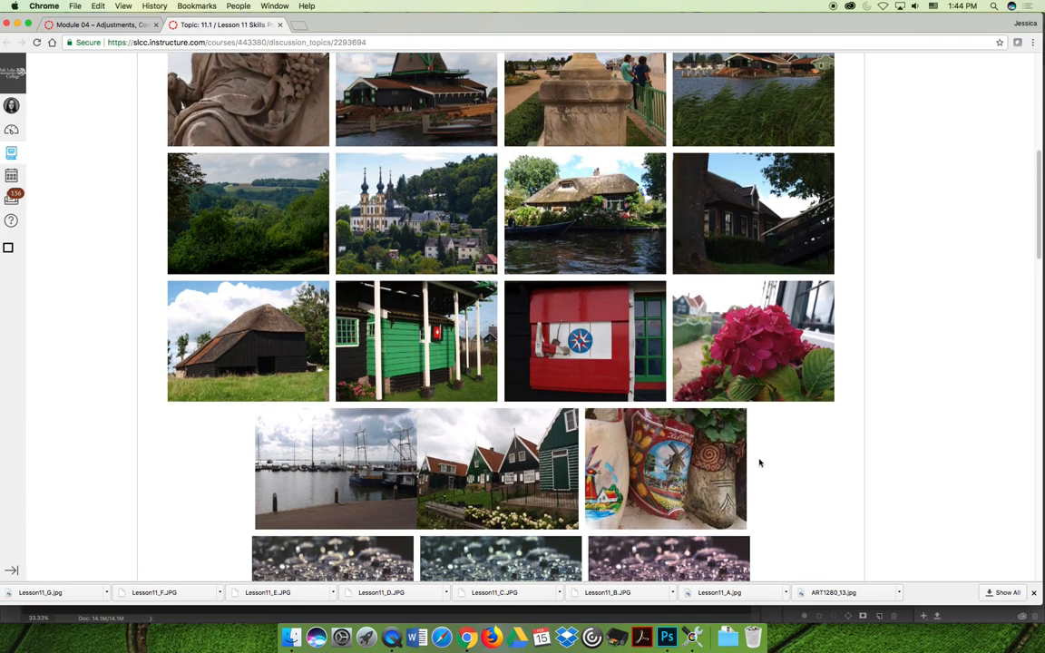
scroll(760, 463, up, 4)
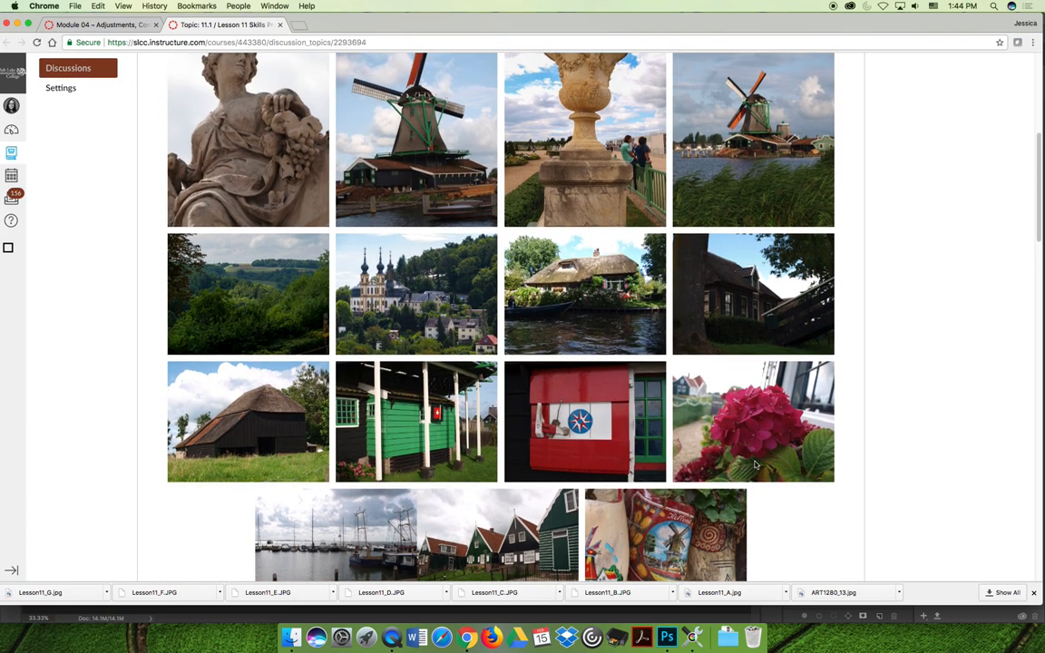
scroll(758, 465, up, 3)
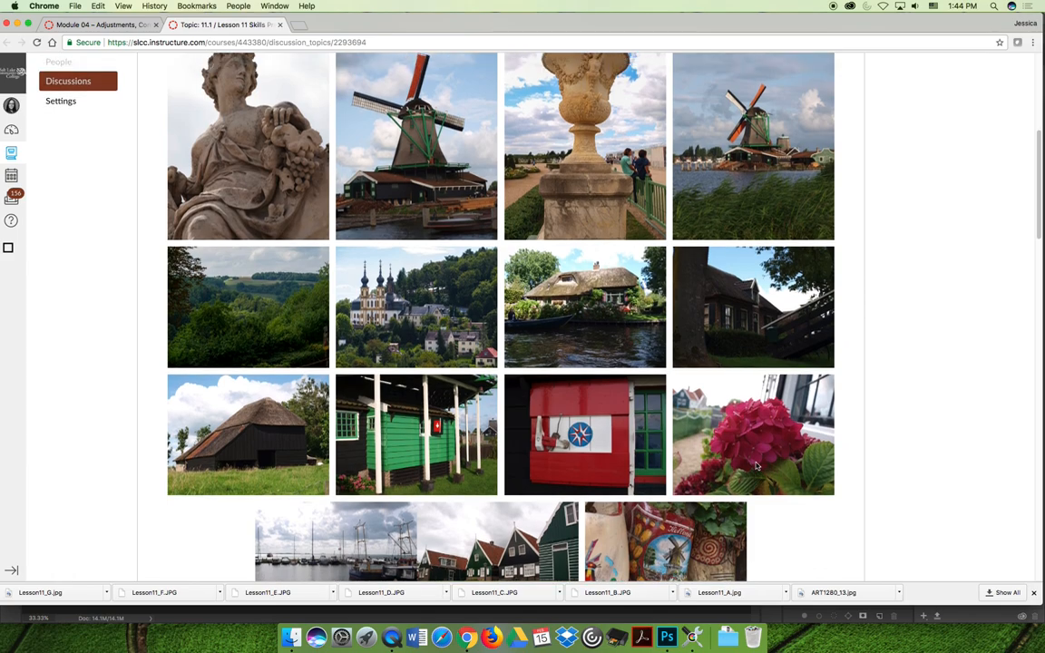
scroll(758, 466, up, 5)
scroll(757, 465, down, 2)
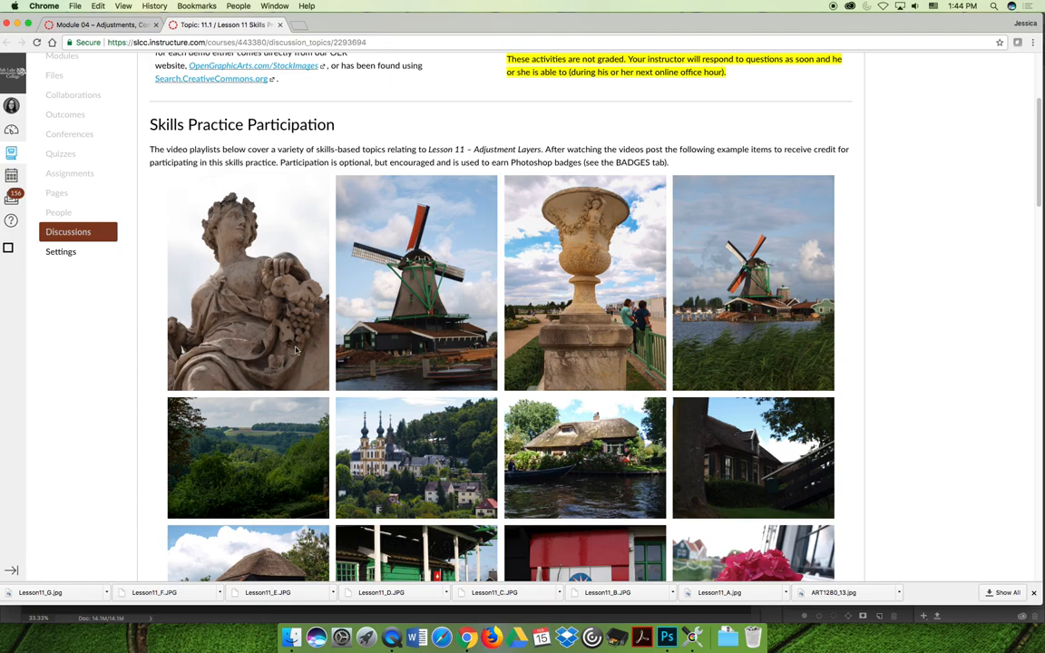
Save the green hillside photo from Canvas as Lesson11_H
right_click(254, 450)
click(263, 419)
text(Lesson11_G)
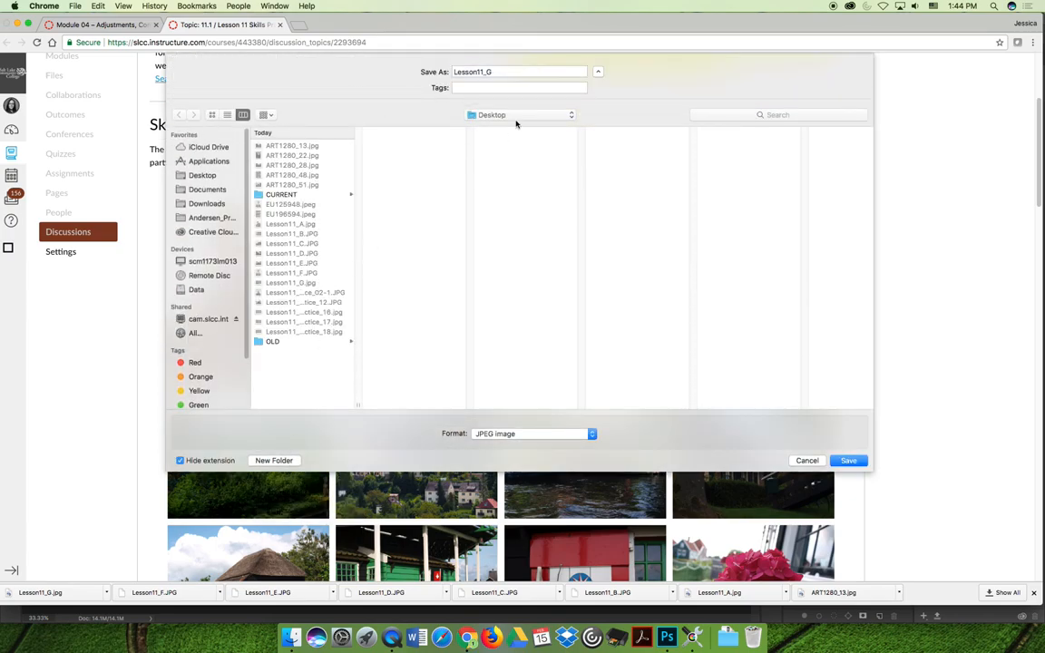
key(BackSpace)
text(H)
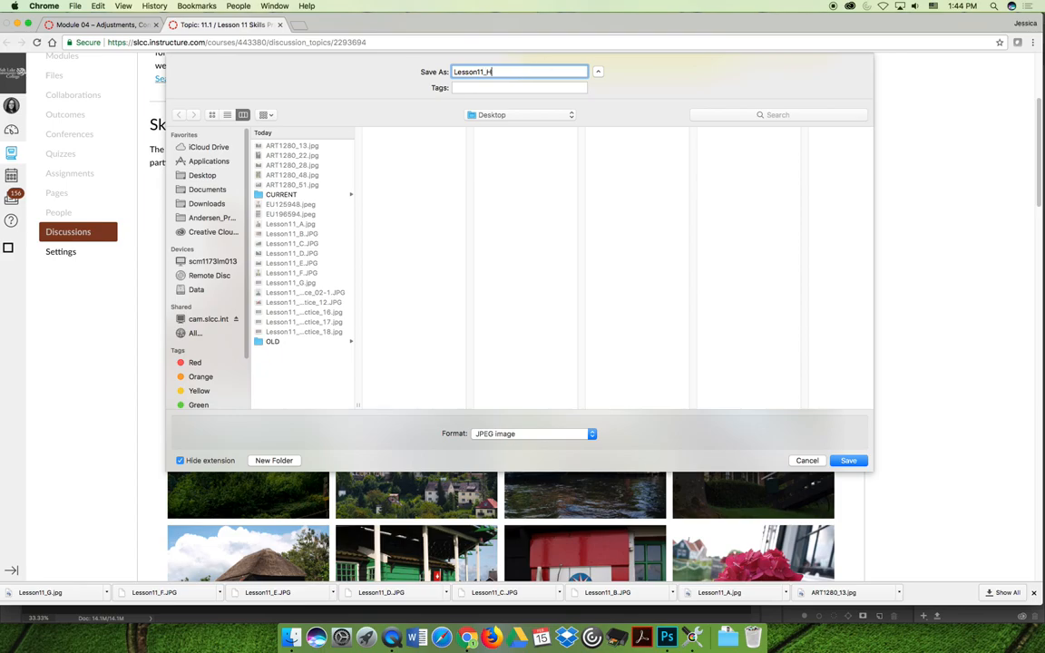
key(Return)
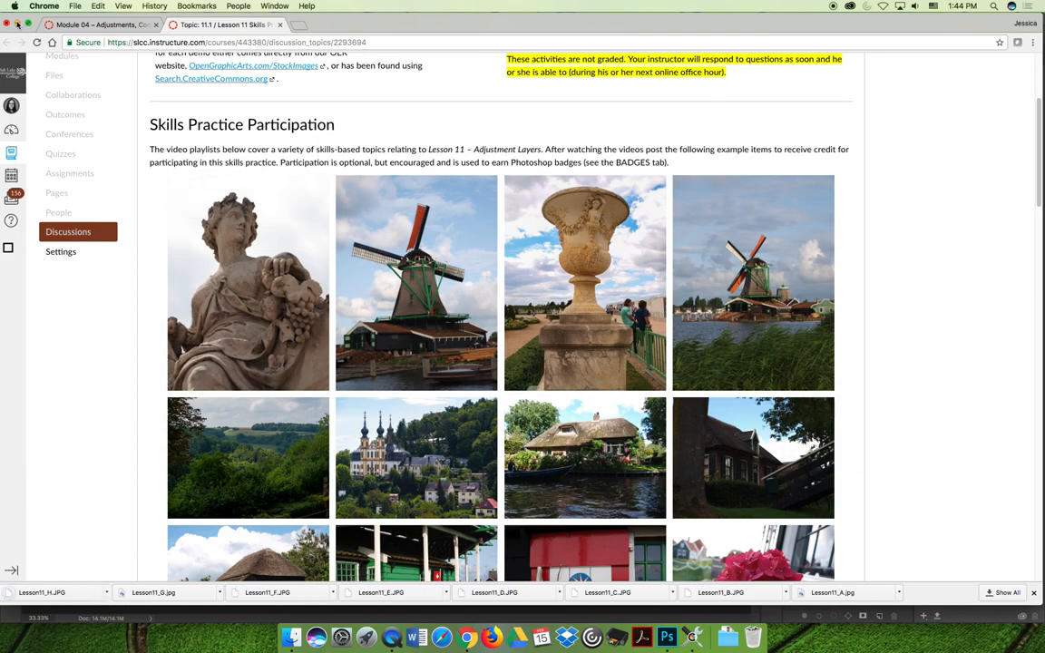
Hide Photoshop, select Lesson11_G and Lesson11_H on the desktop and bring up their file actions
key(super+Tab)
key(super+h)
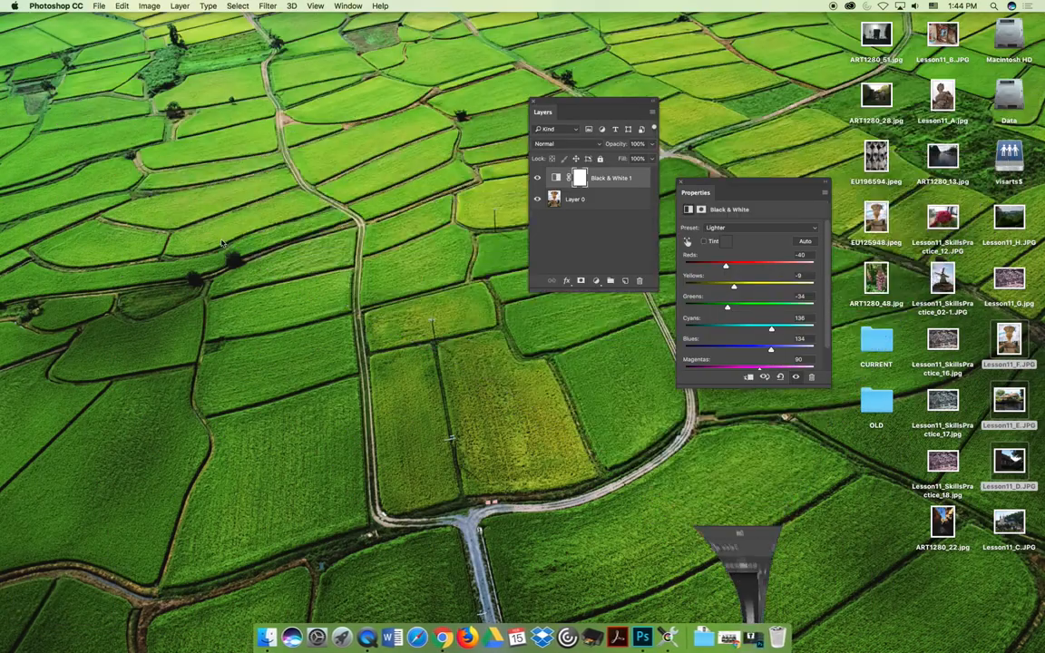
click(1010, 227)
super+click(1010, 285)
right_click(962, 244)
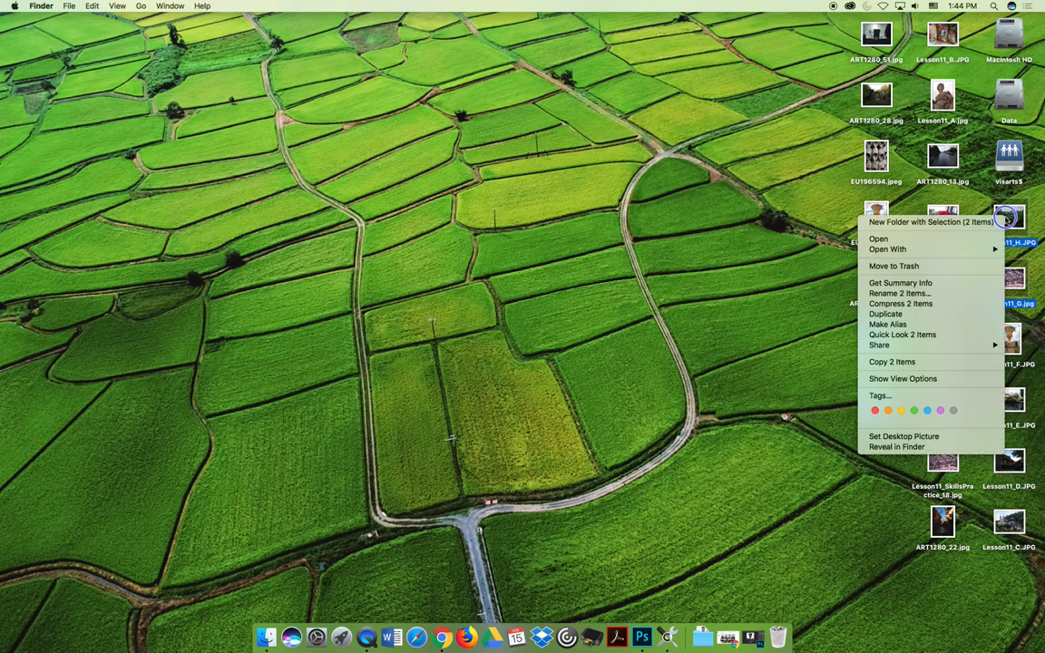
mouse_move(887, 248)
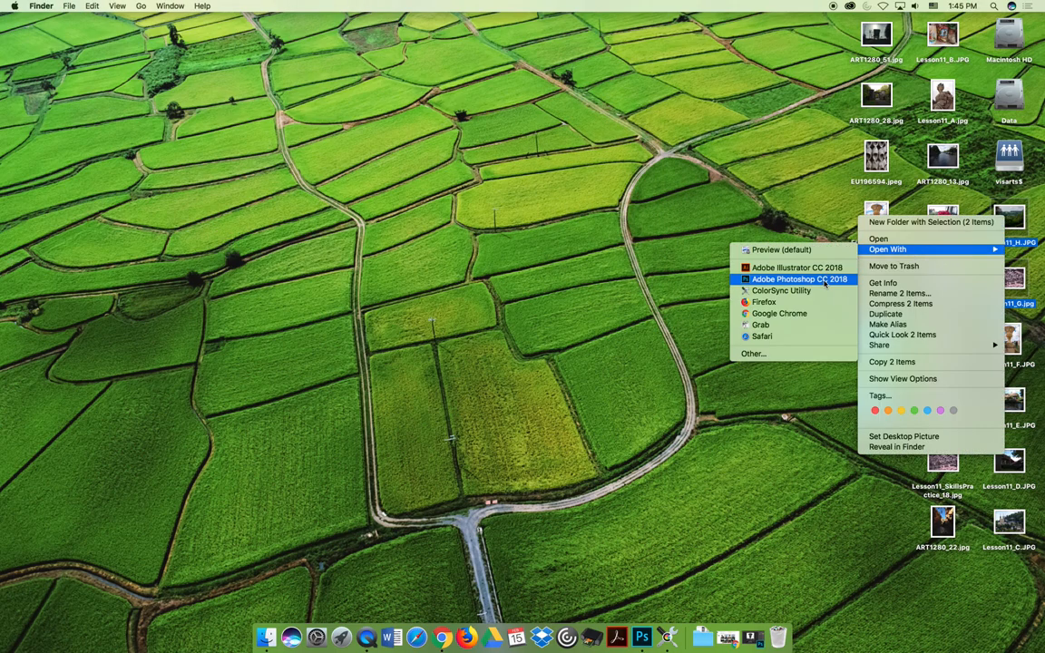
Open both photos in Photoshop, tidy the panels and convert the glasses photo's Background to Layer 0
click(799, 279)
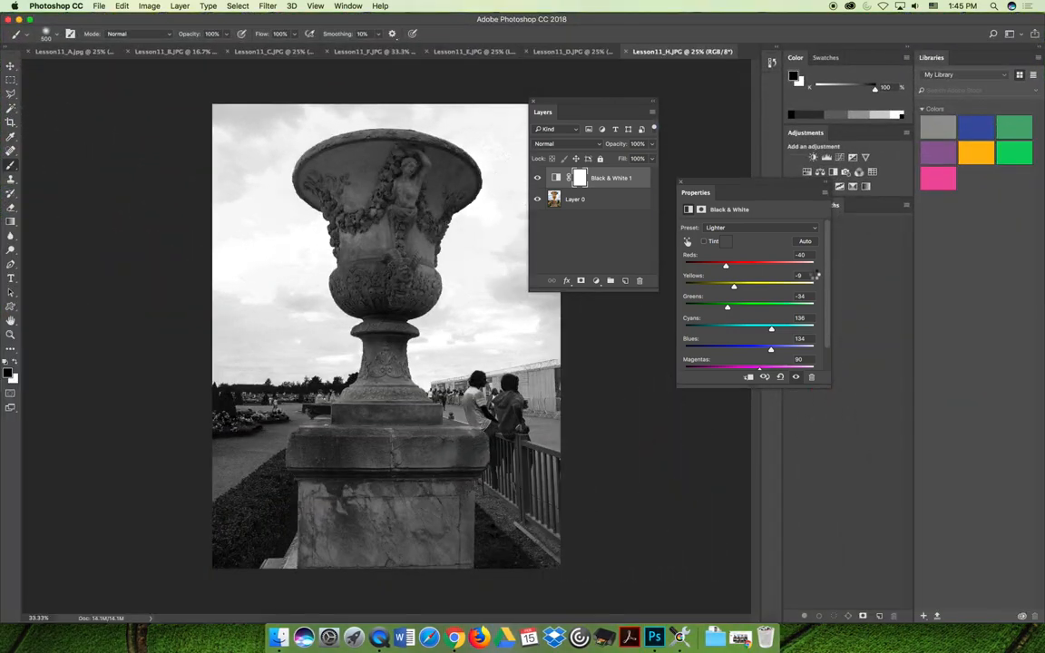
drag(586, 102, 122, 118)
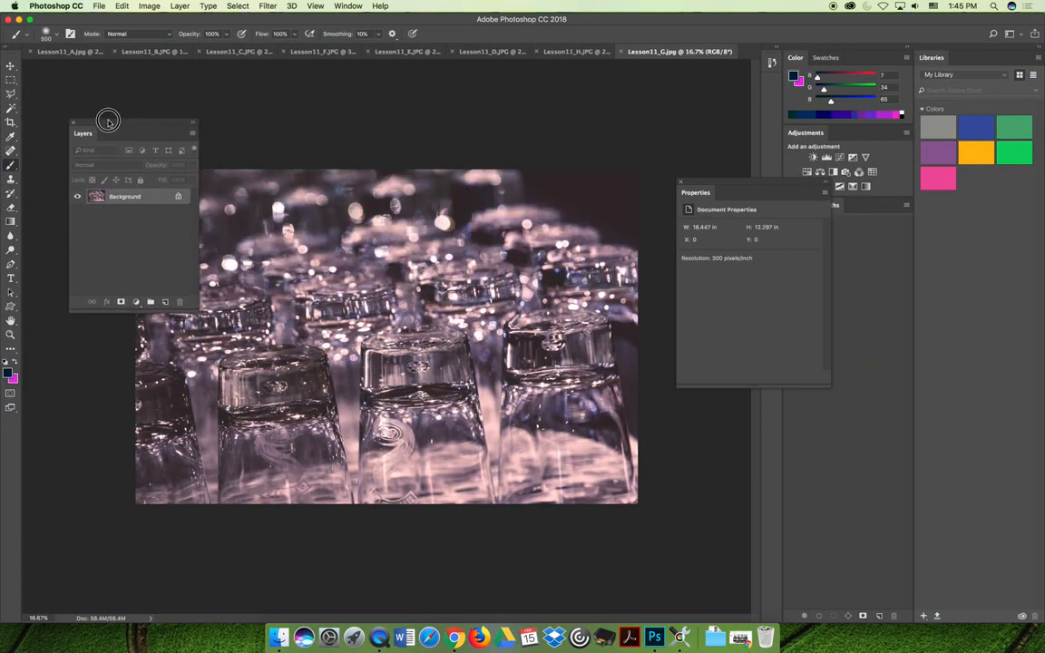
drag(699, 193, 590, 121)
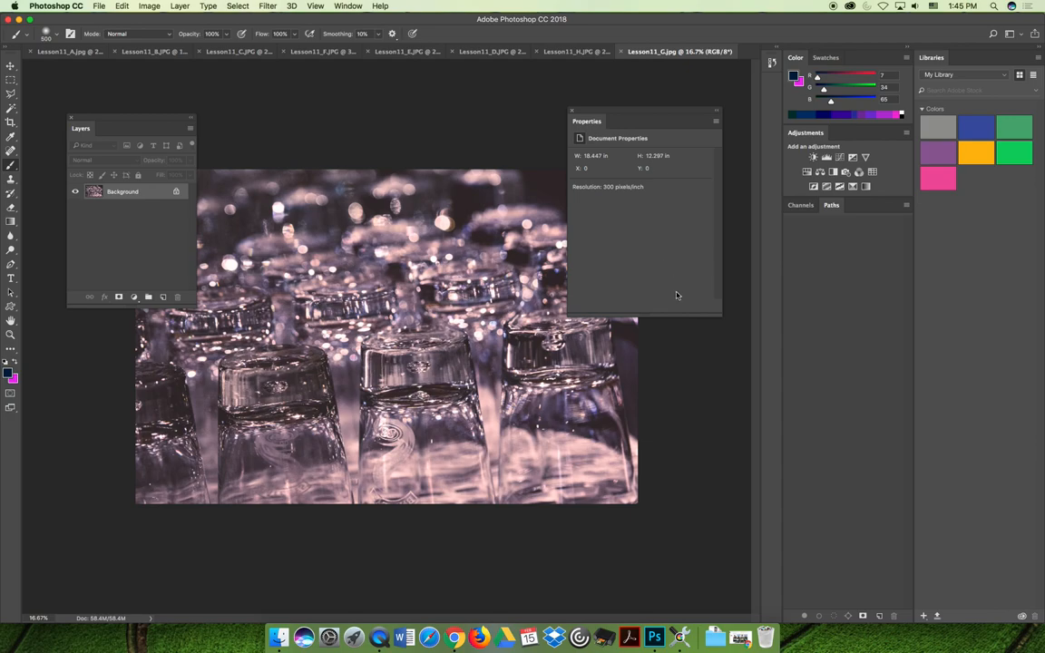
double_click(100, 174)
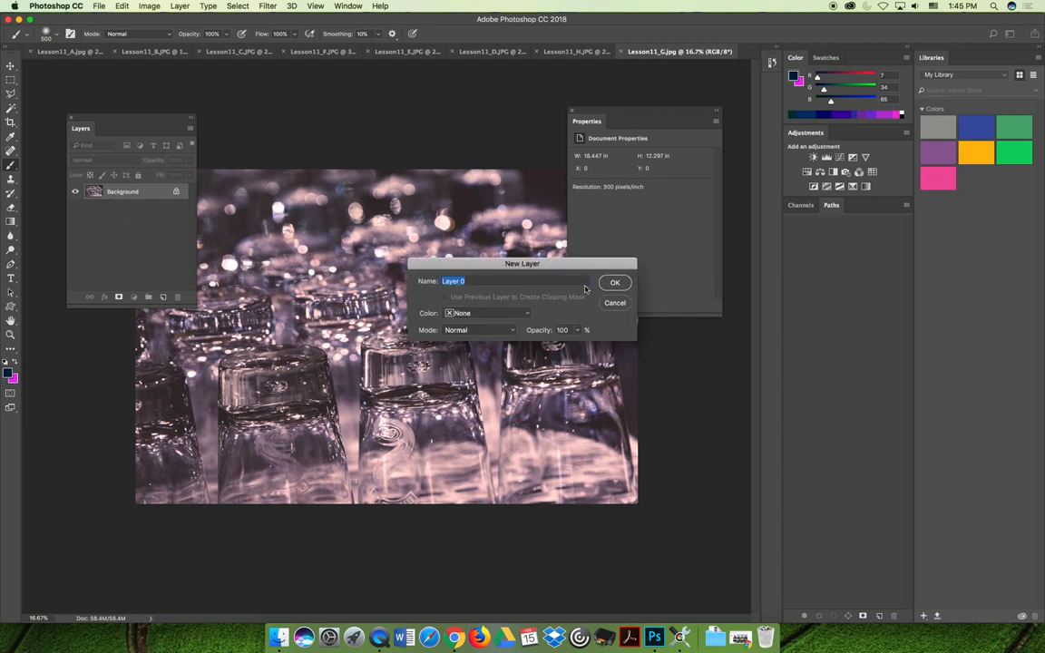
key(Return)
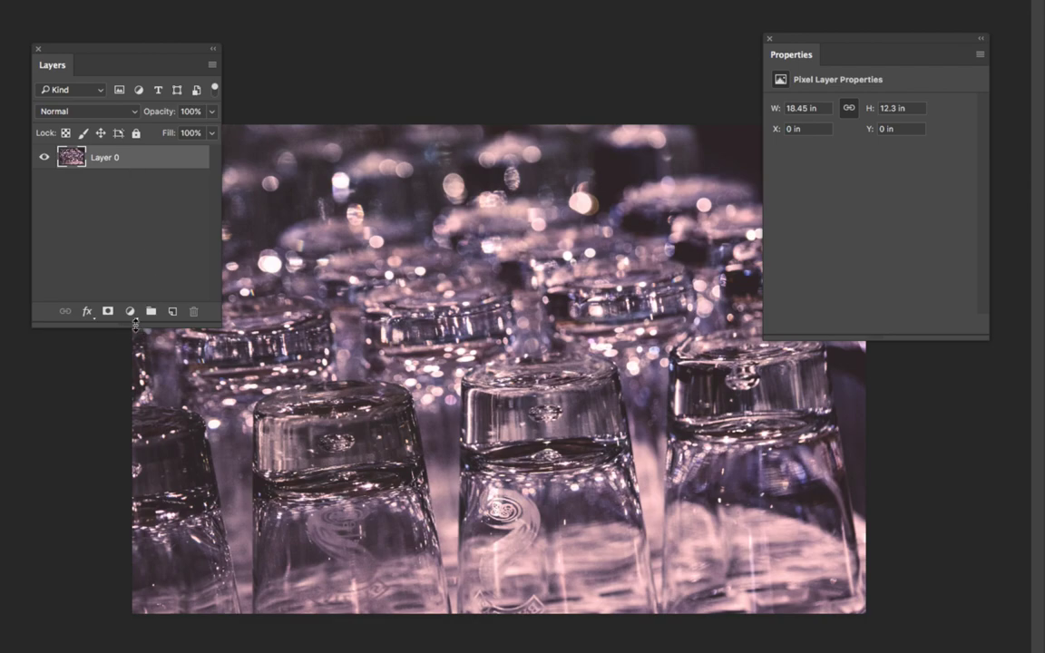
Add a Color Balance layer with midtones at +11 Magenta/Green and +10 Yellow/Blue
click(130, 312)
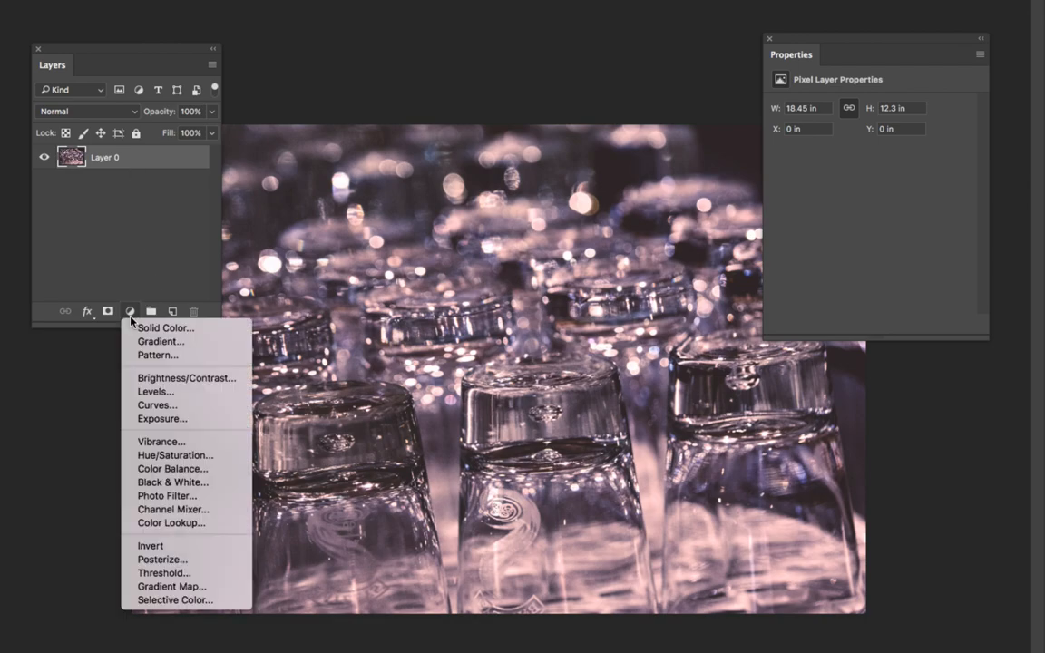
click(185, 469)
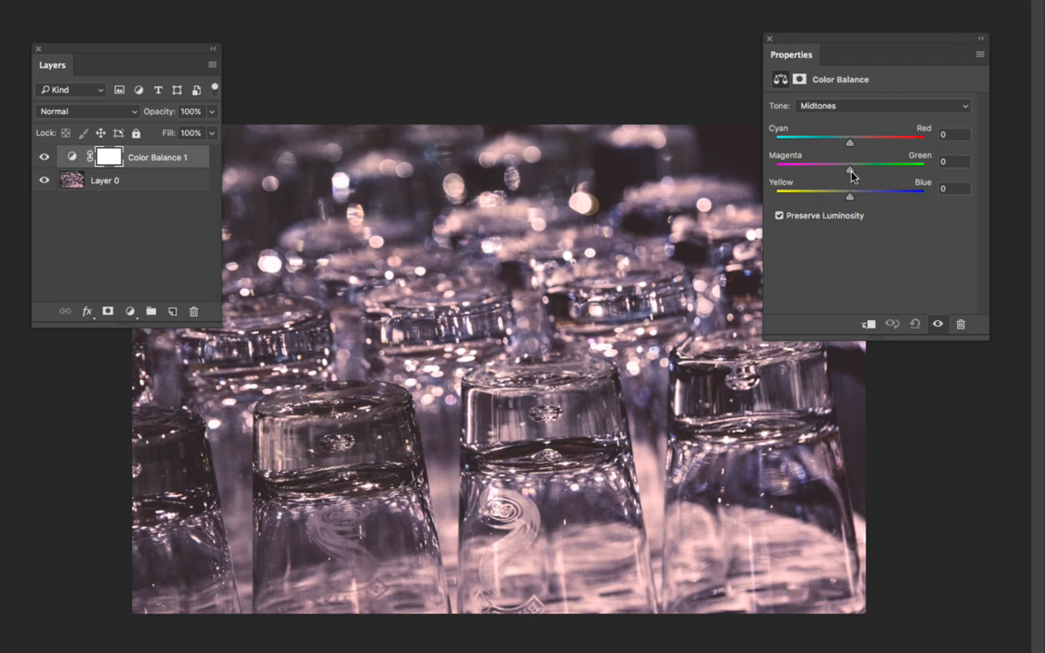
drag(851, 171, 860, 173)
drag(860, 173, 860, 173)
drag(861, 173, 870, 175)
drag(868, 173, 858, 172)
drag(859, 171, 859, 171)
drag(852, 196, 859, 197)
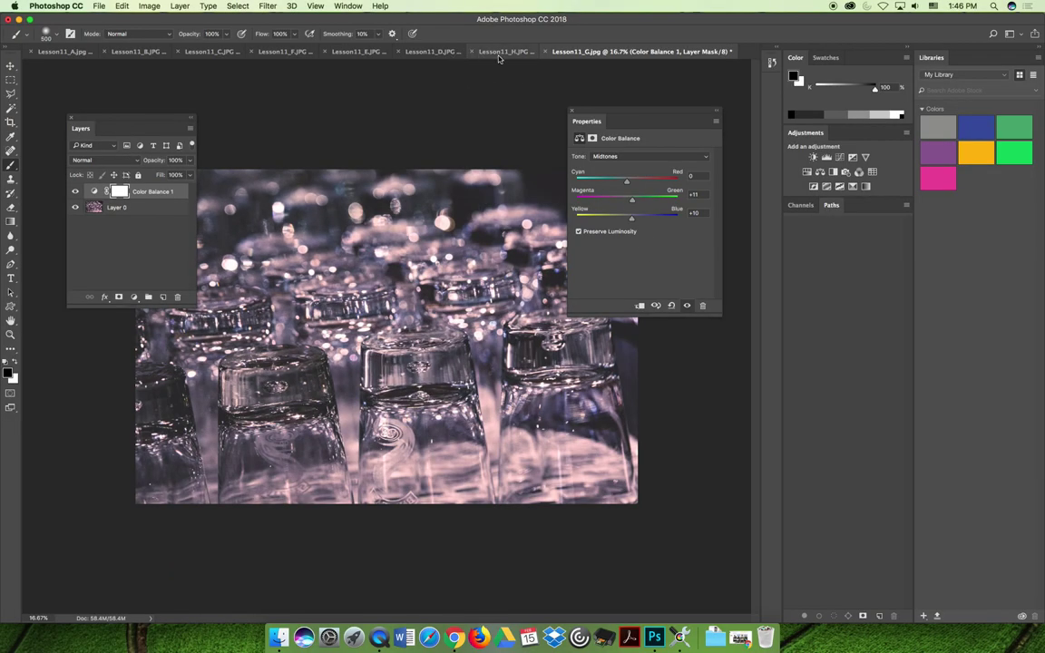
Switch to Lesson11_H, tidy the panels and convert its Background to an editable Layer 0
click(472, 51)
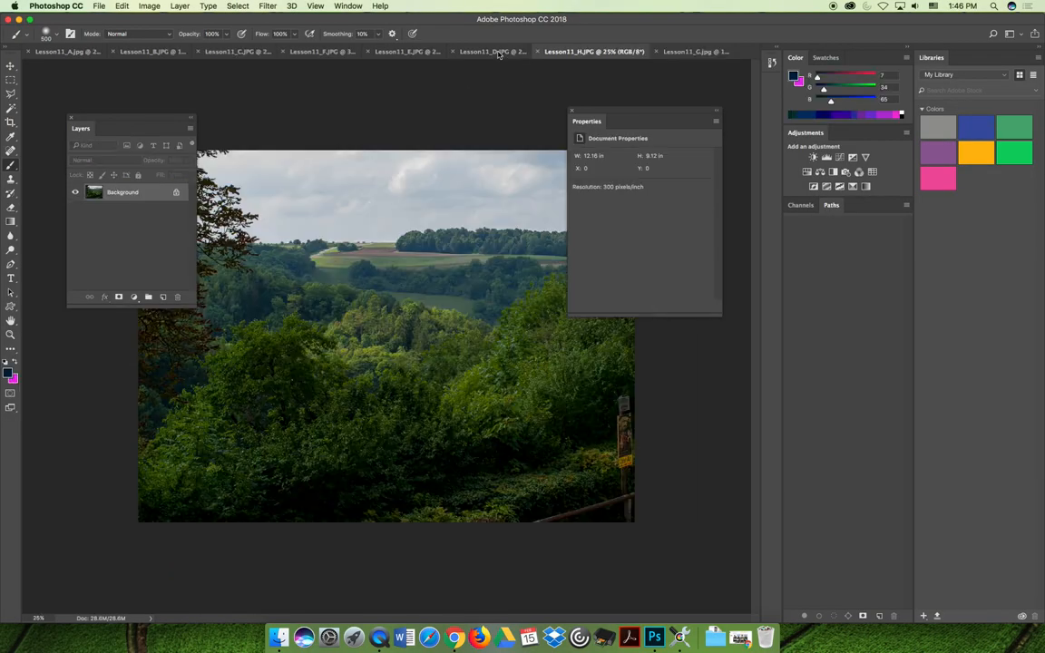
drag(636, 112, 715, 107)
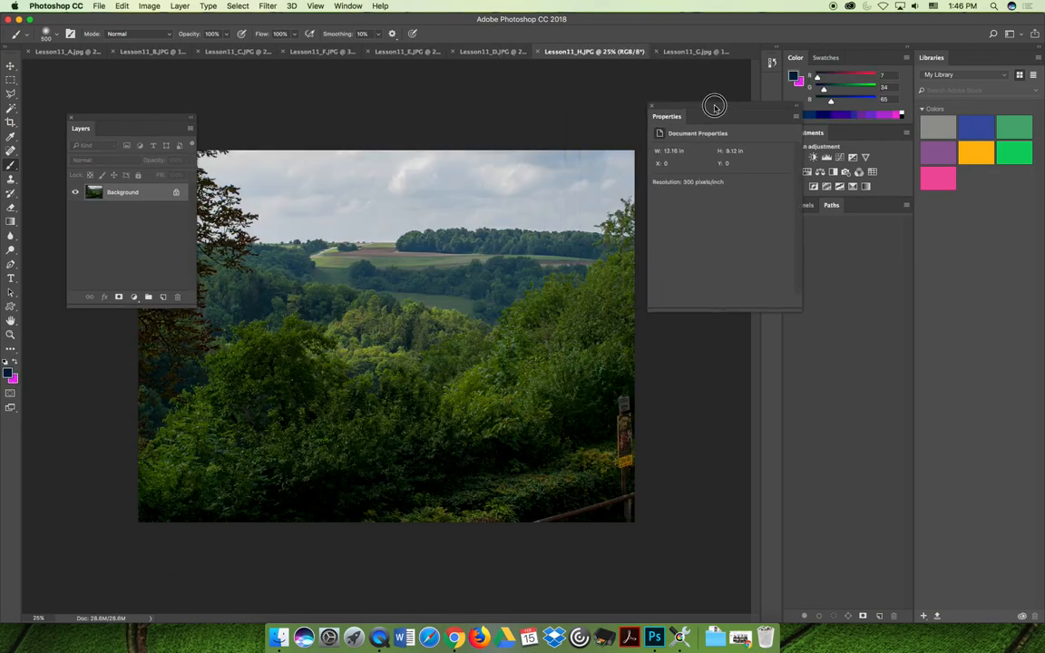
drag(145, 120, 125, 89)
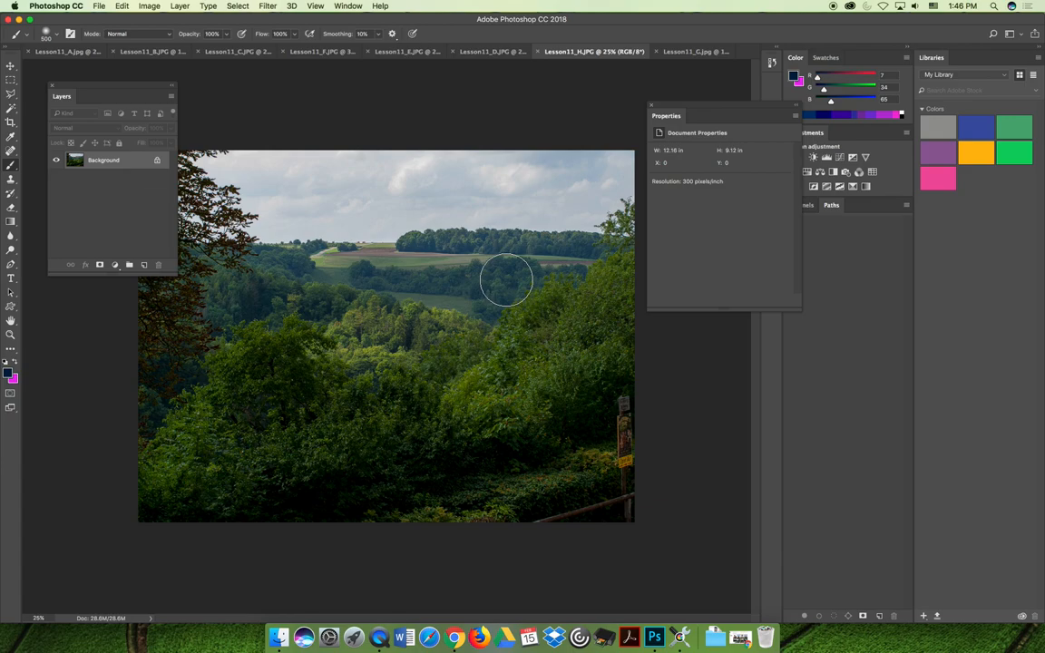
double_click(96, 160)
key(Return)
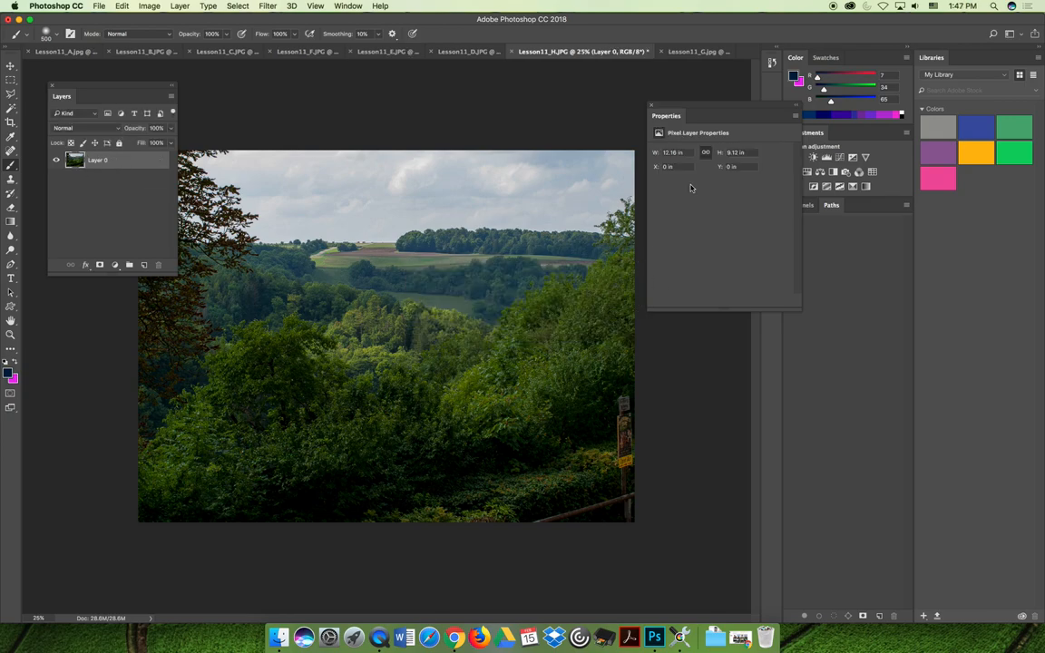
drag(713, 116, 730, 136)
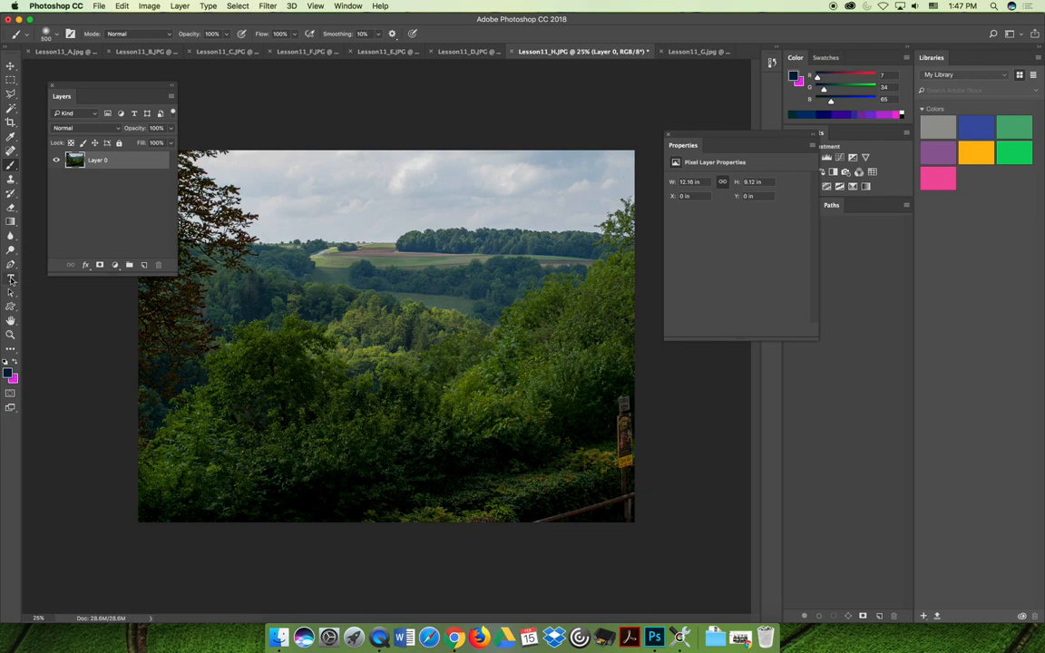
Add the text 'Bavaria' in dark-blue blackletter and move it down over the trees
click(12, 279)
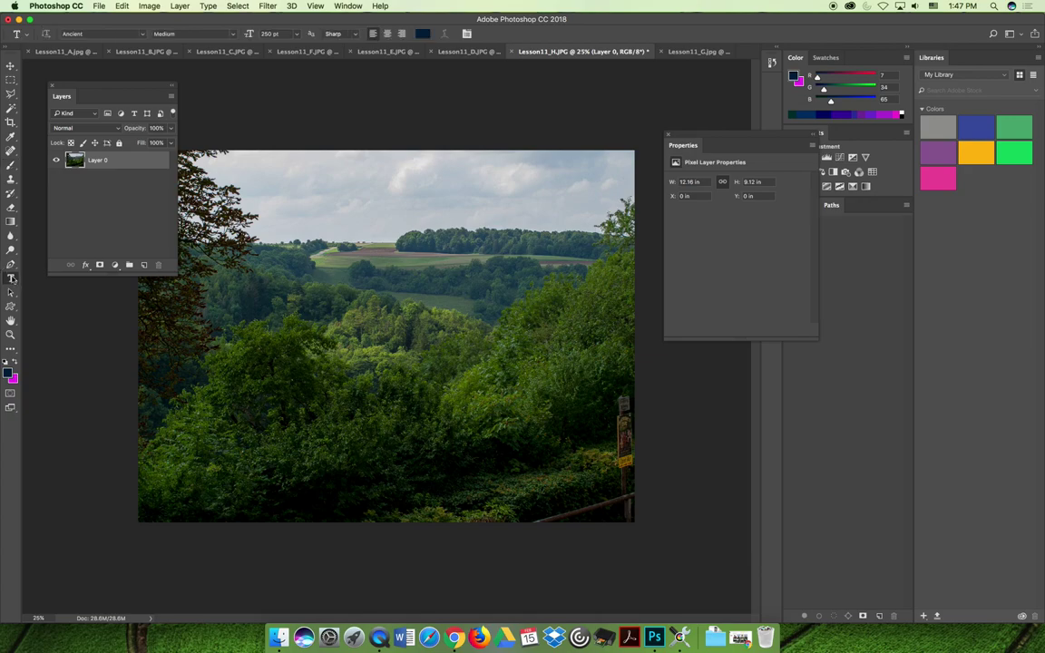
click(294, 262)
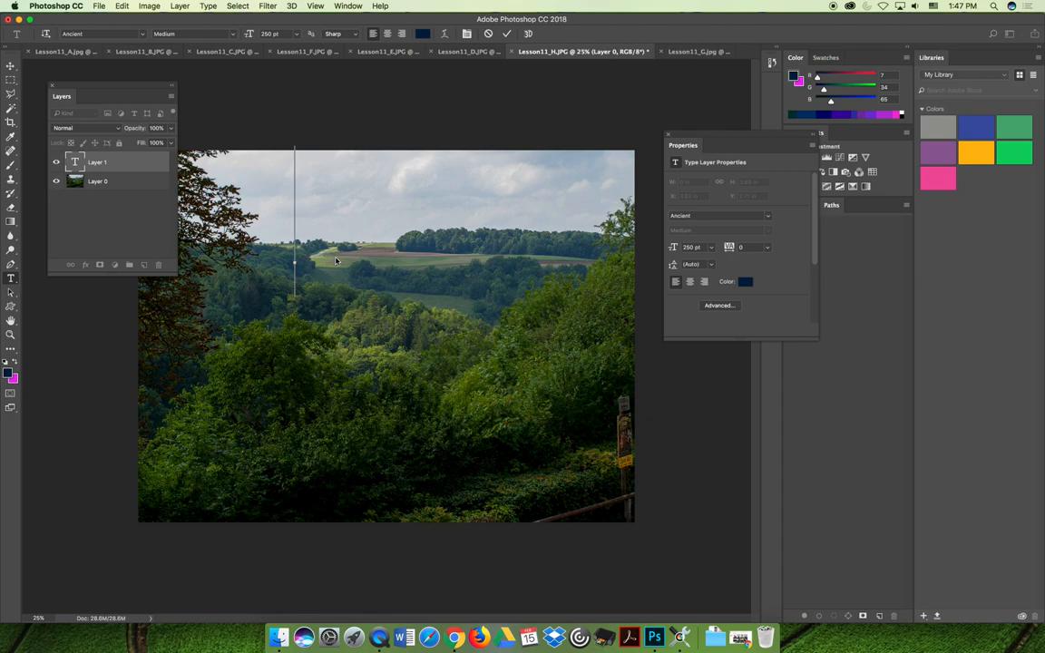
text(Ba)
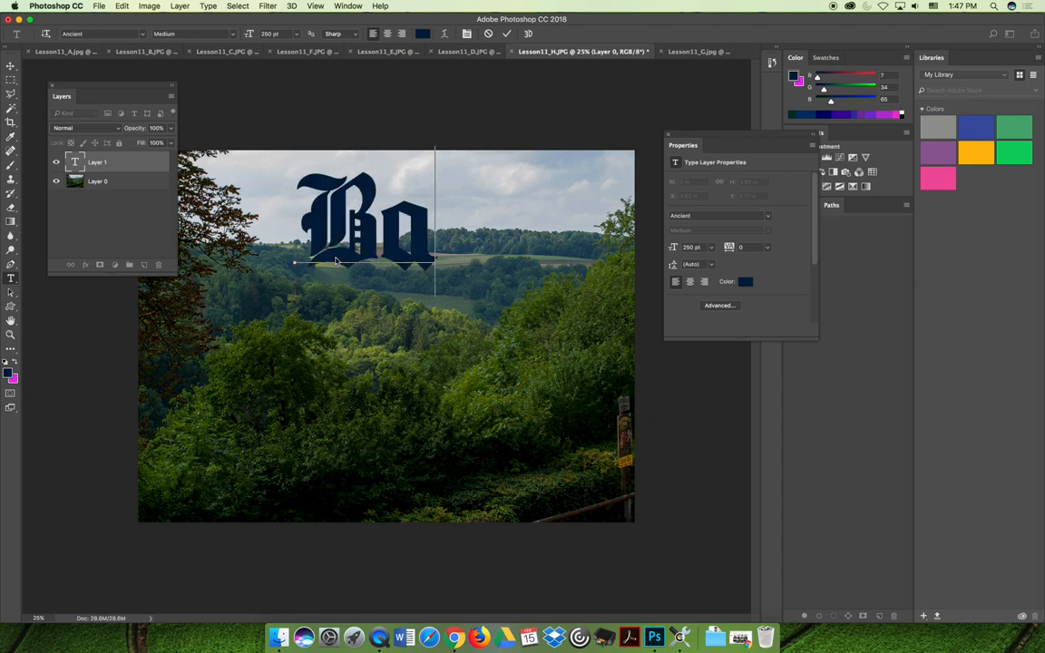
text(vari)
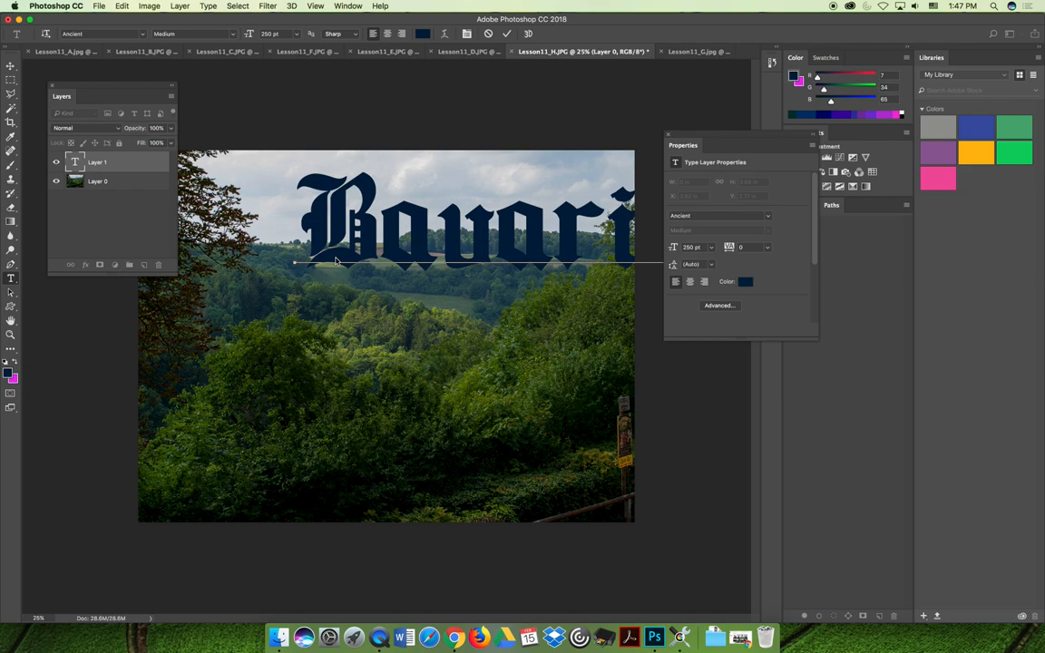
click(10, 67)
mouse_move(390, 263)
mouse_down()
mouse_move(390, 354)
mouse_move(334, 445)
mouse_up()
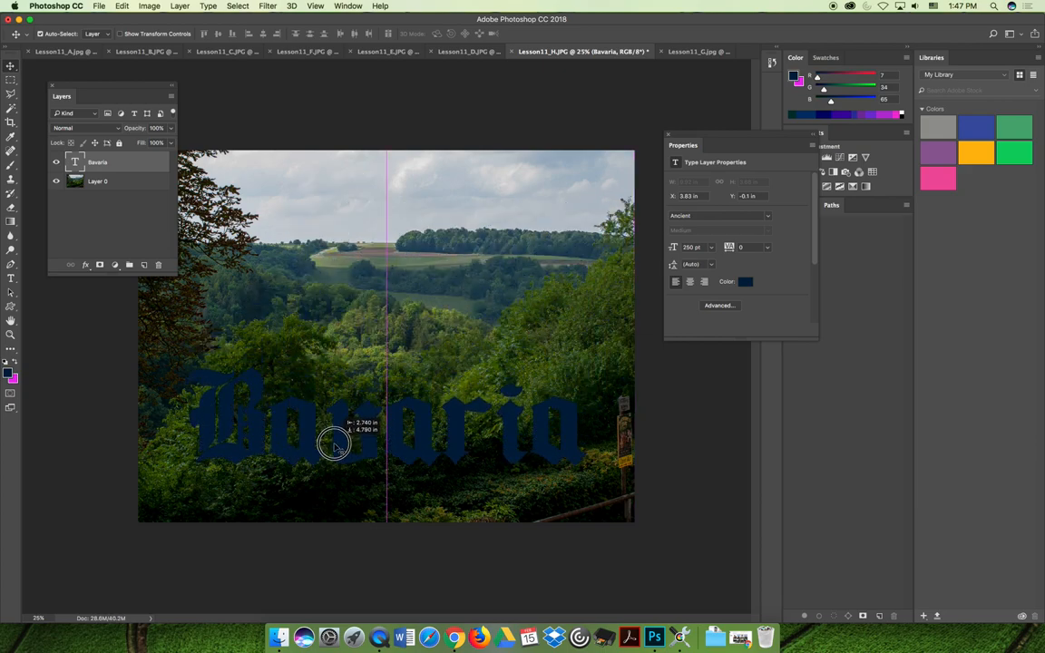
drag(335, 444, 335, 441)
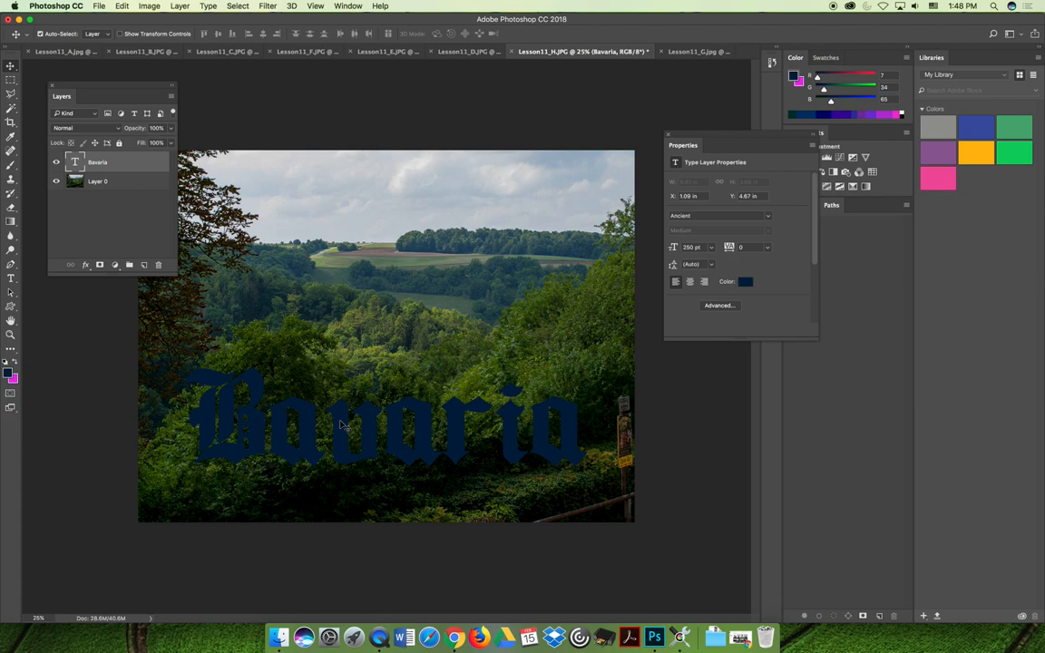
click(116, 184)
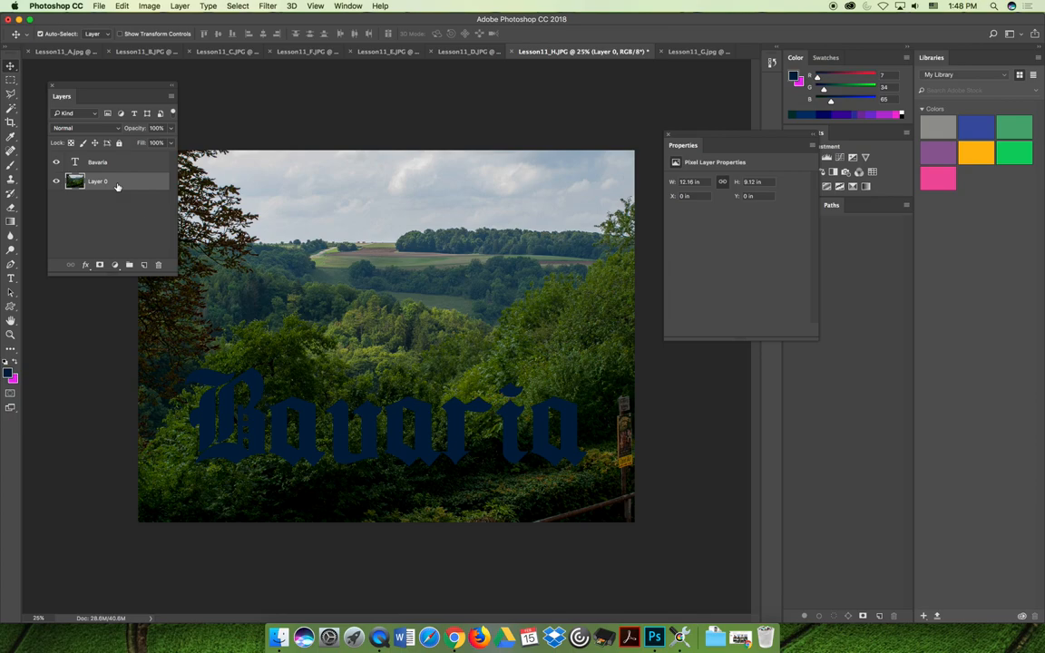
Load the Bavaria letters as a selection, hide the text layer and activate Layer 0 for an adjustment
click(107, 163)
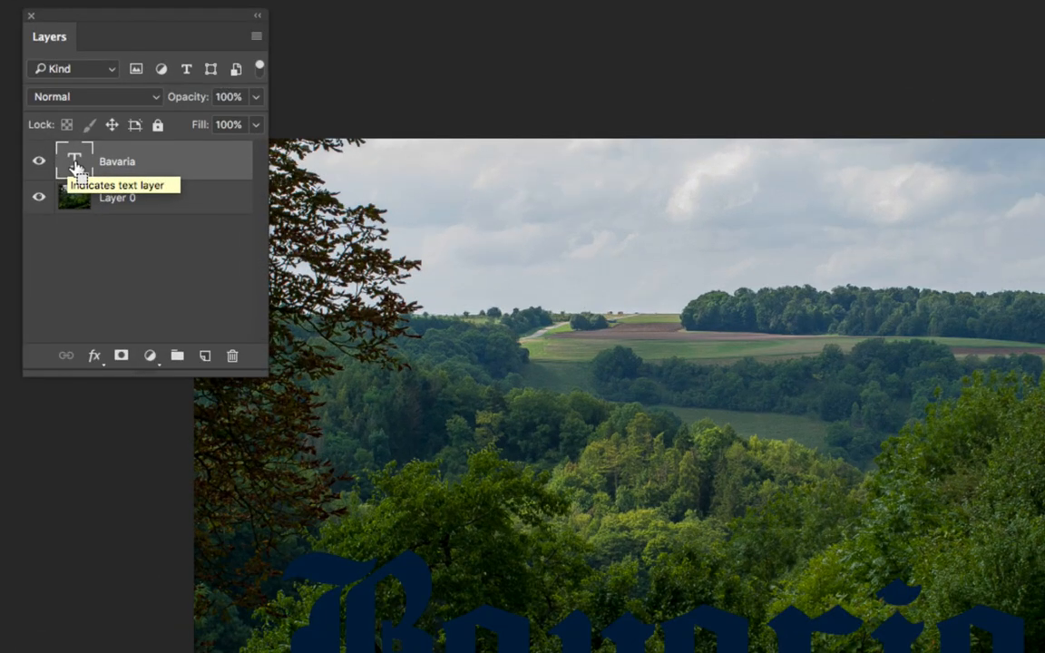
ctrl+click(76, 166)
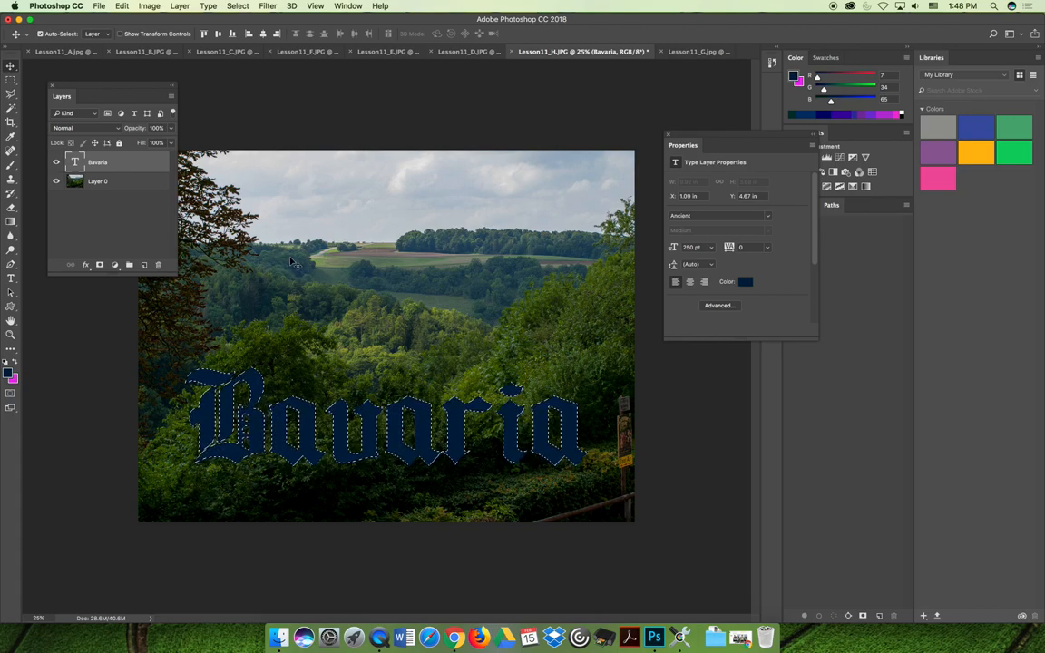
click(56, 162)
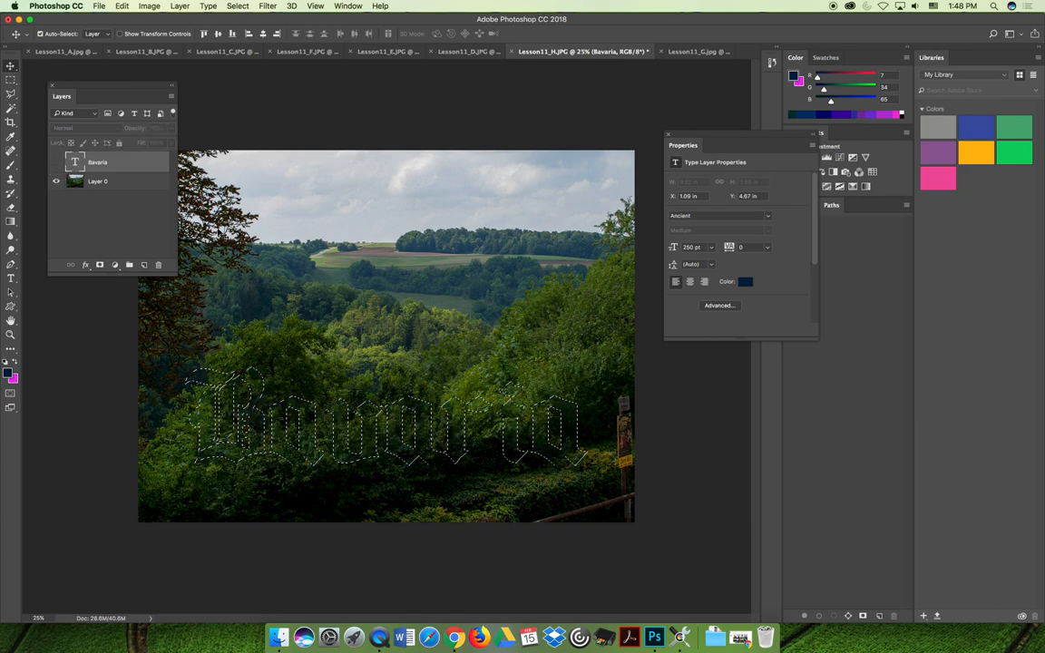
click(109, 182)
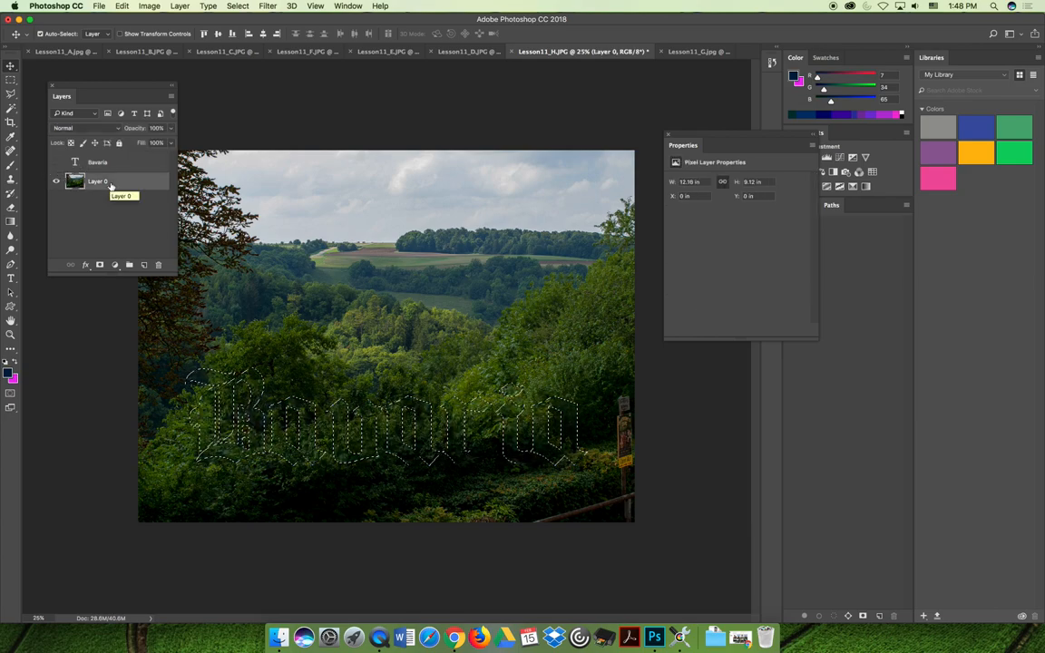
click(115, 265)
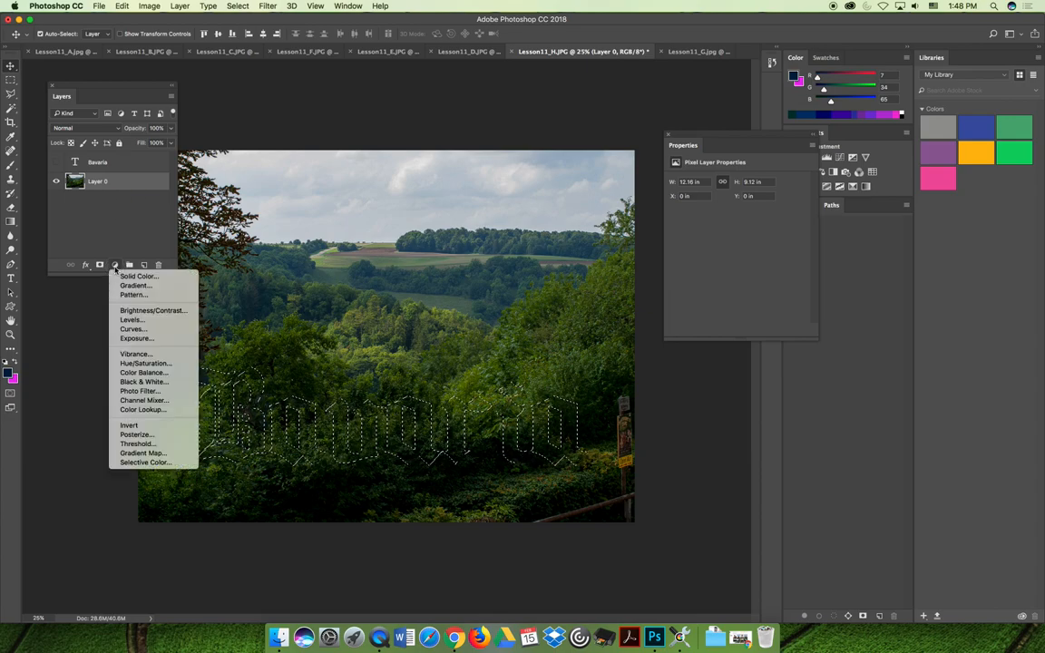
Add a Levels layer masked to the lettering and brighten its midtones so Bavaria shows light against the forest
click(154, 319)
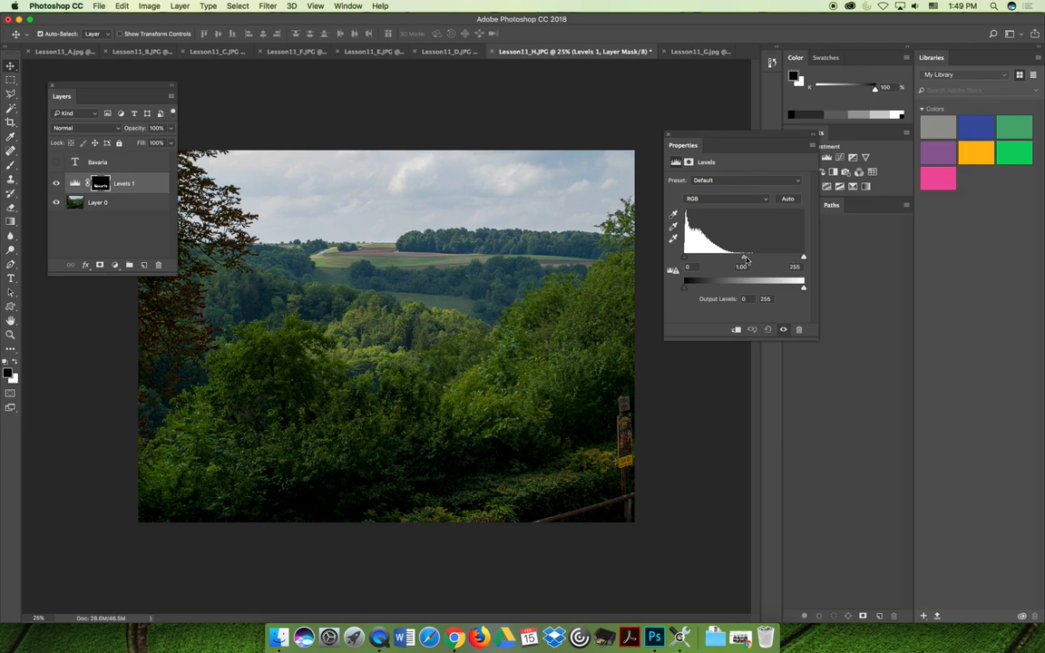
drag(744, 262, 692, 262)
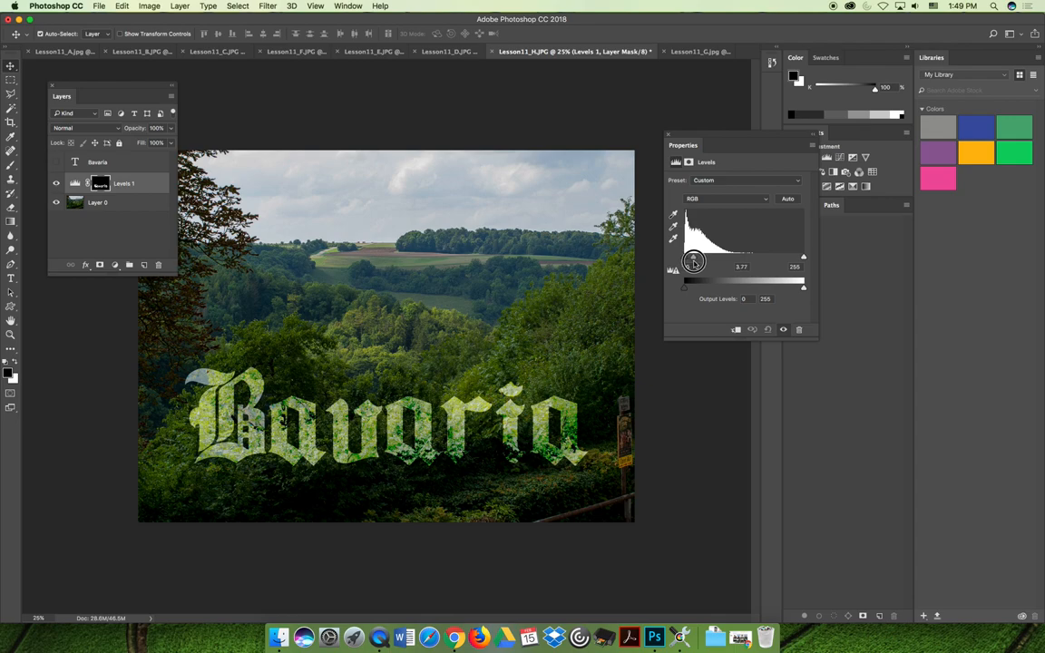
drag(693, 262, 695, 262)
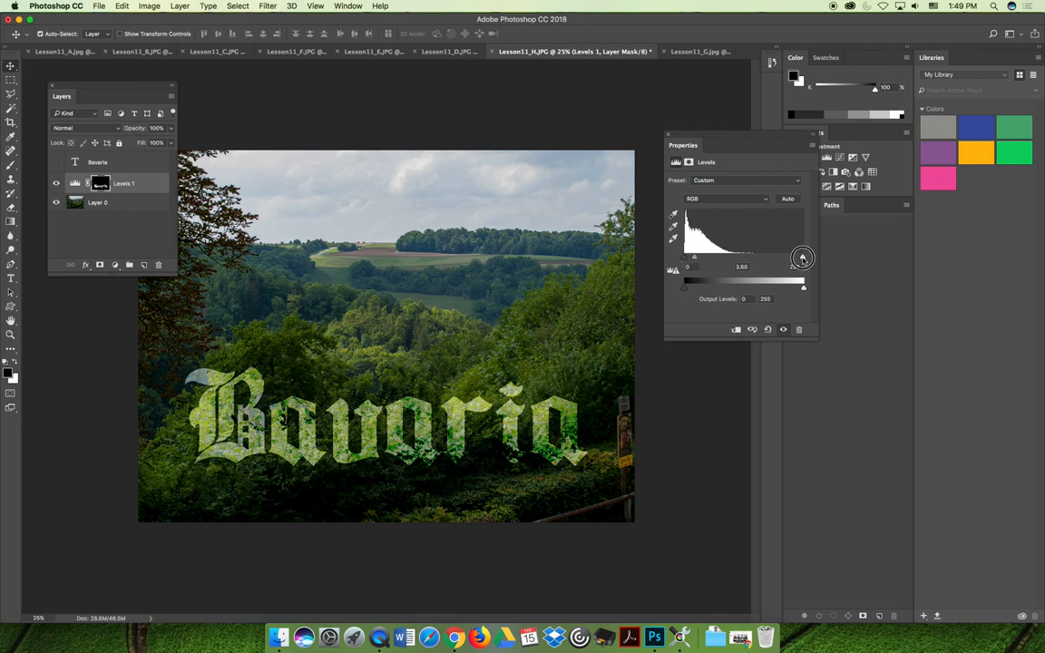
mouse_move(802, 260)
mouse_down()
mouse_move(709, 262)
mouse_move(803, 260)
mouse_up()
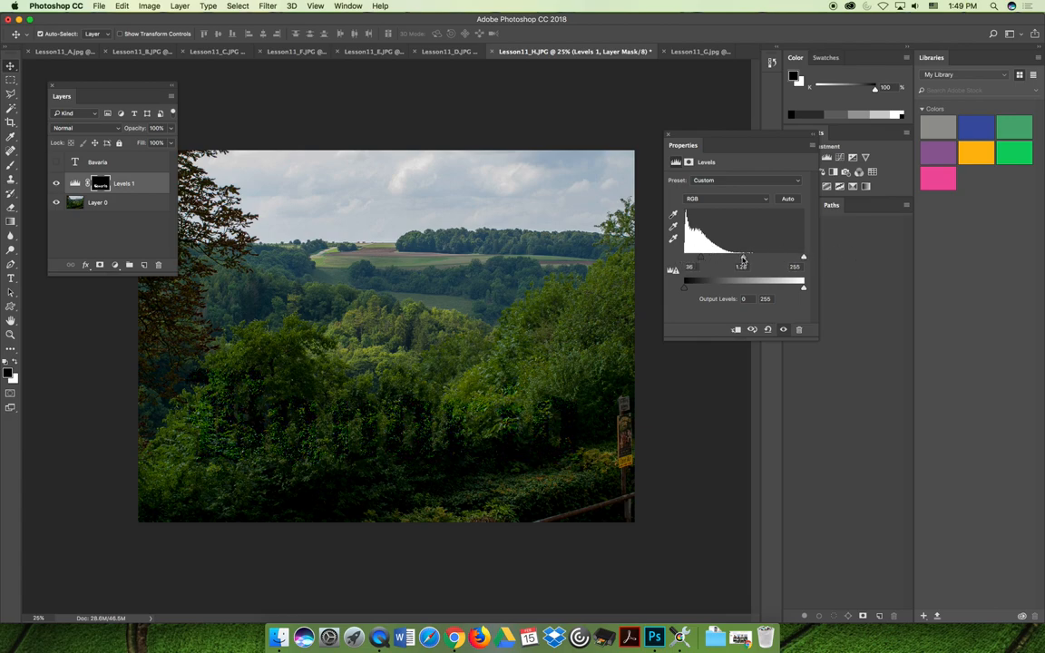
drag(742, 259, 781, 260)
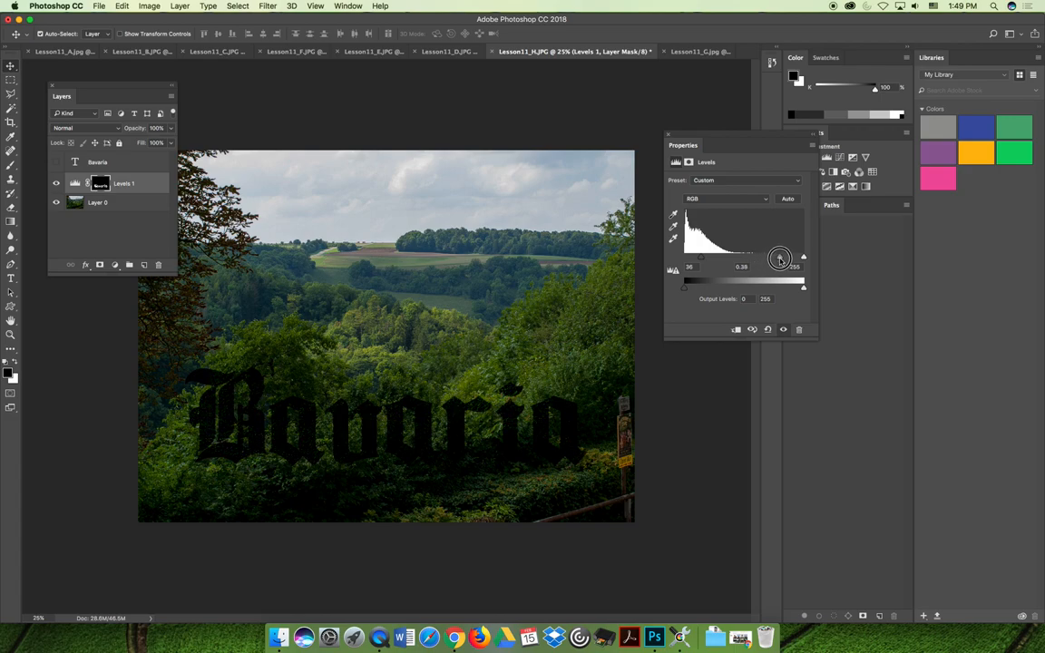
drag(779, 260, 705, 262)
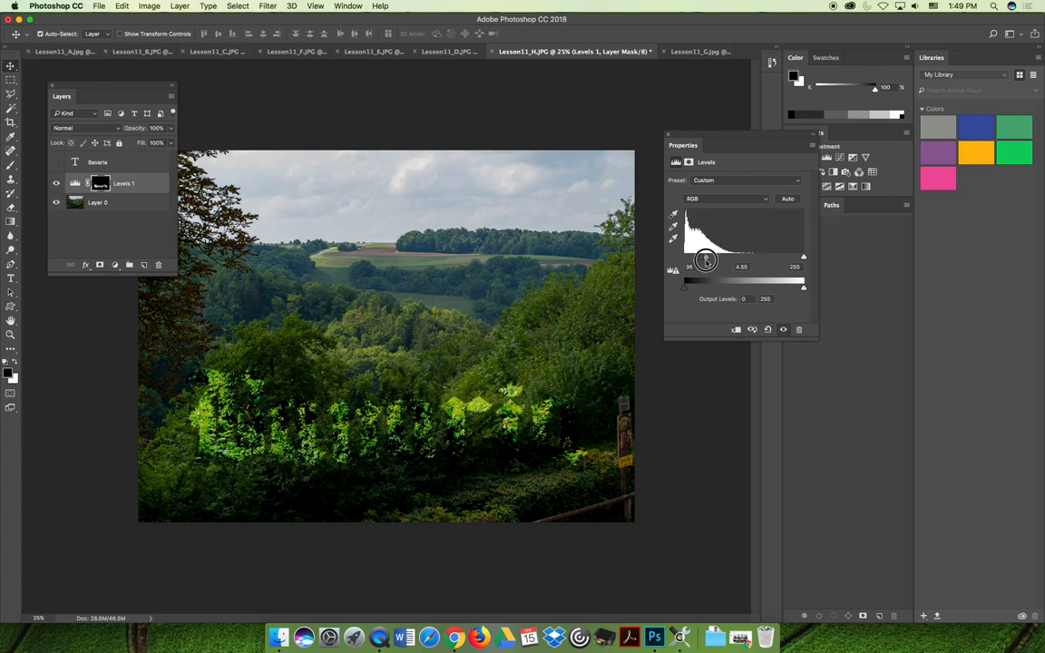
mouse_move(705, 261)
mouse_down()
mouse_move(724, 262)
mouse_move(695, 261)
mouse_up()
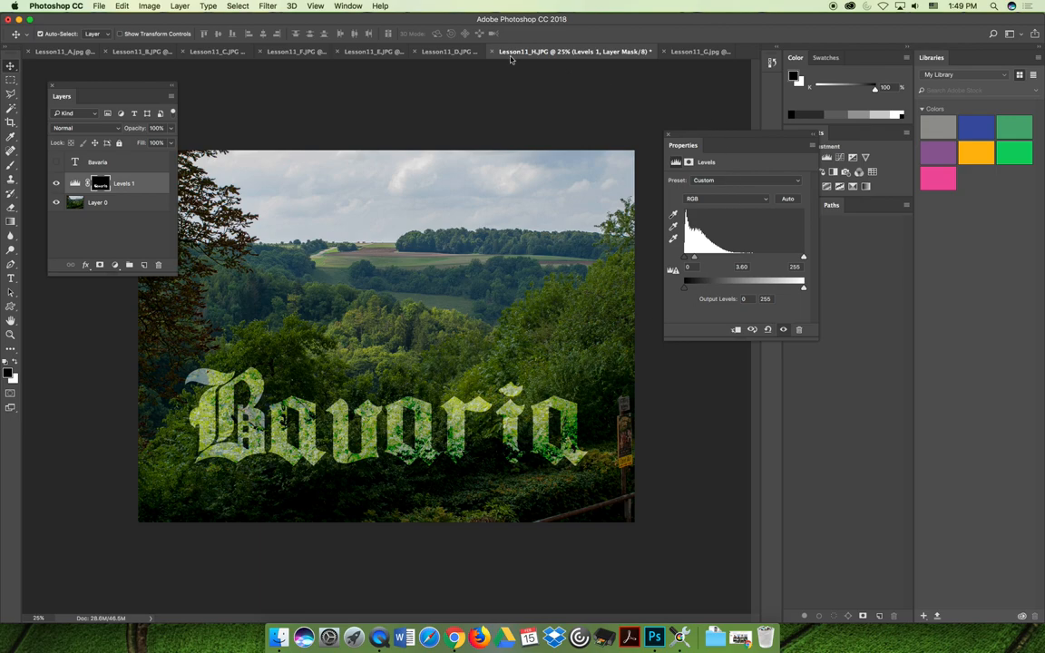
Step backward through the history to remove the Levels layer and restore the visible Bavaria text
click(121, 7)
click(145, 25)
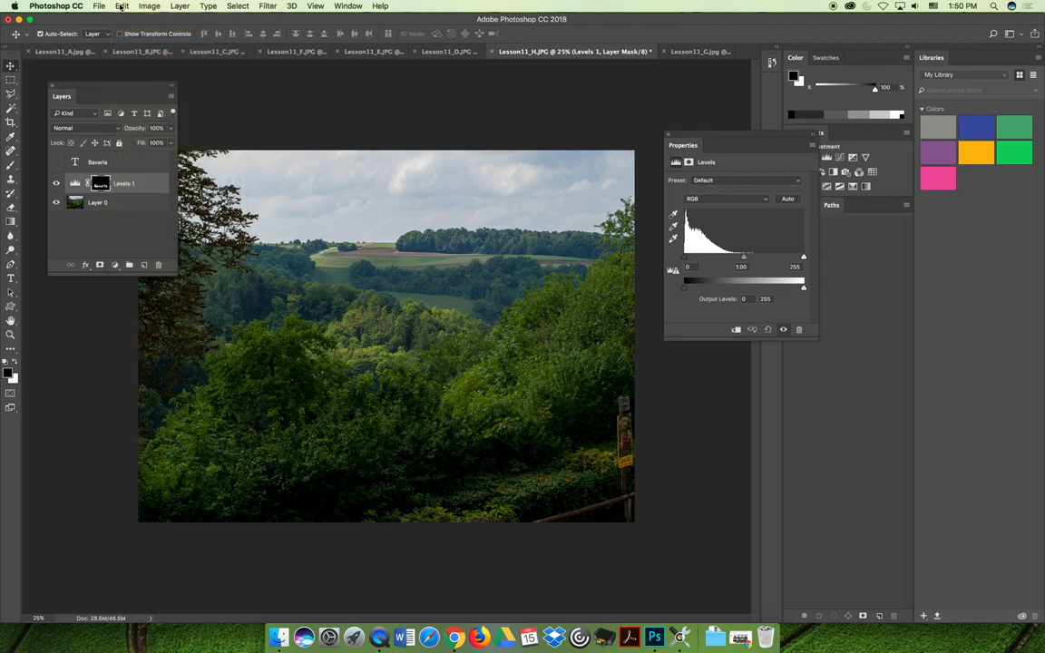
click(122, 7)
click(145, 39)
click(121, 7)
click(147, 40)
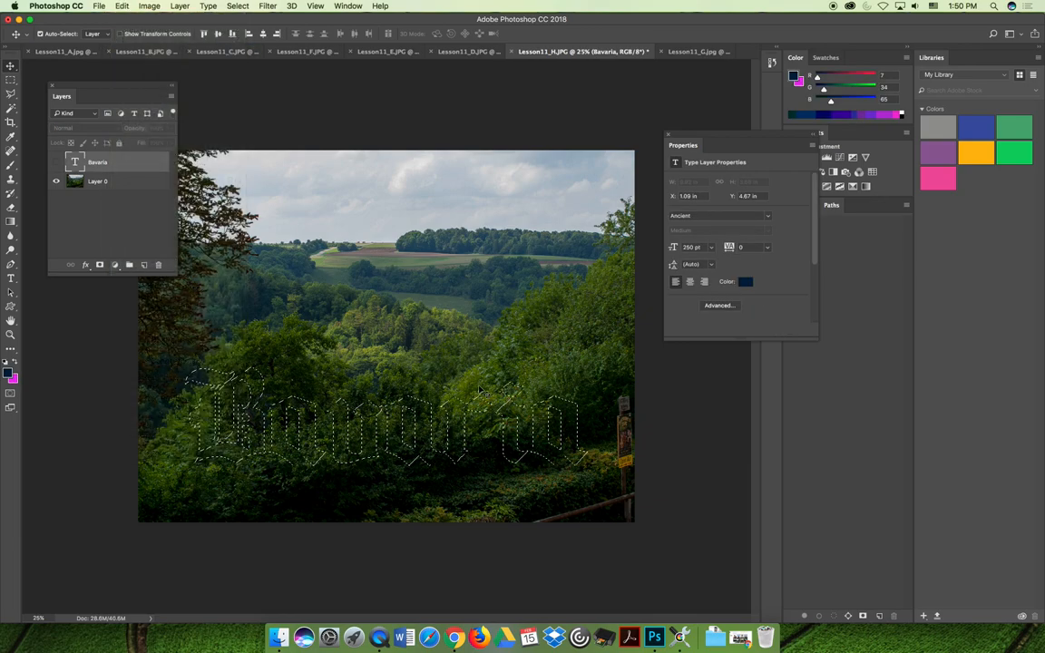
drag(474, 401, 514, 347)
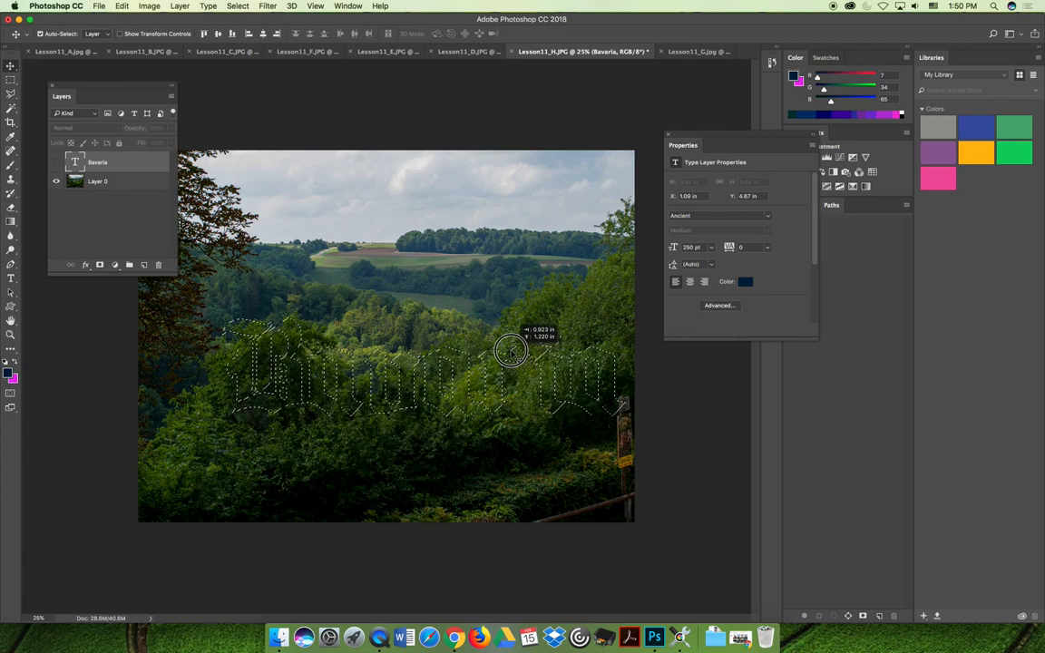
click(121, 5)
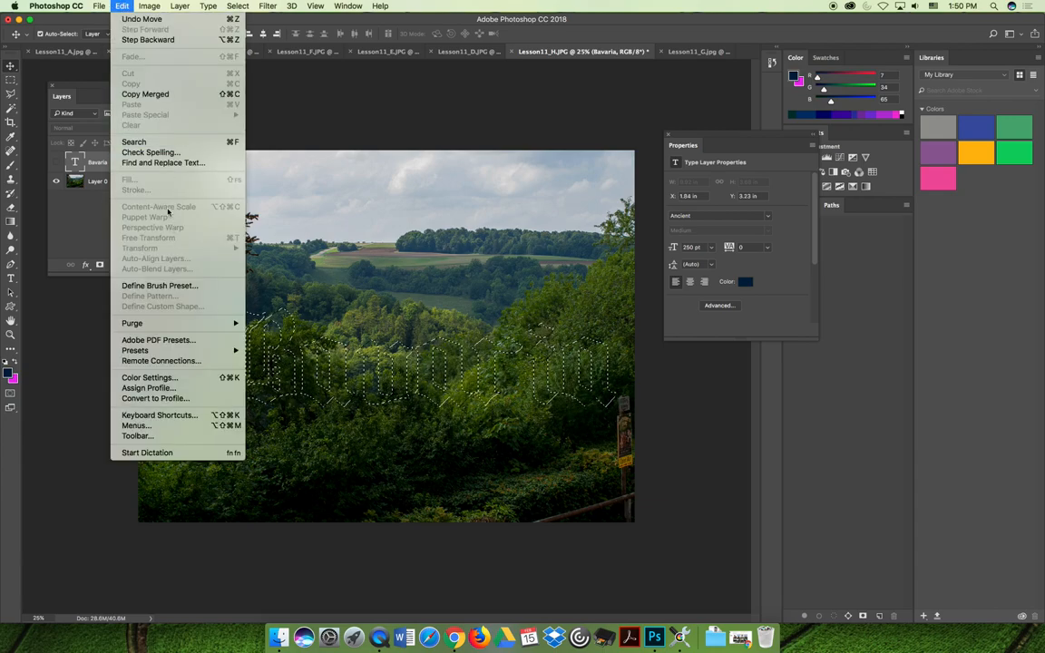
click(148, 39)
click(122, 7)
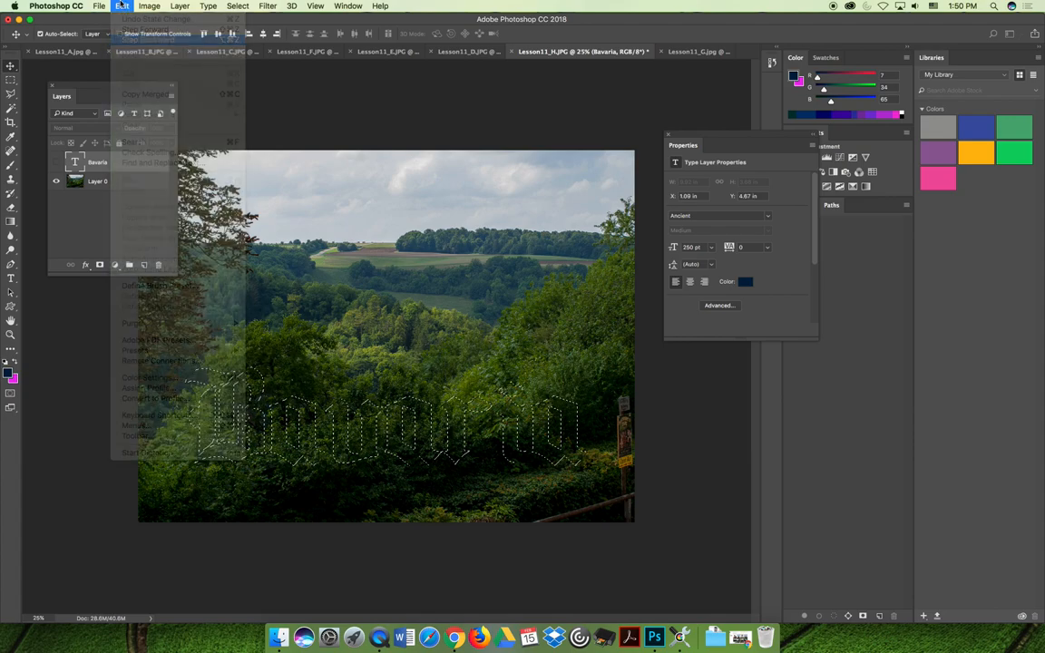
click(123, 6)
click(127, 40)
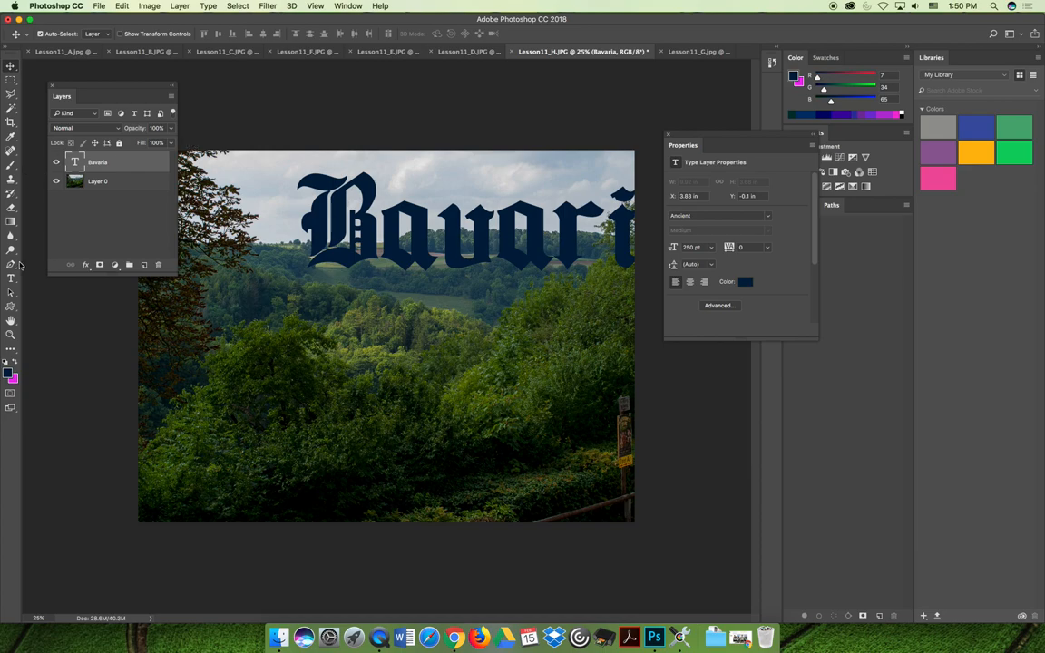
Select the Bavaria text and set its font size to 200 pt
click(11, 279)
double_click(390, 213)
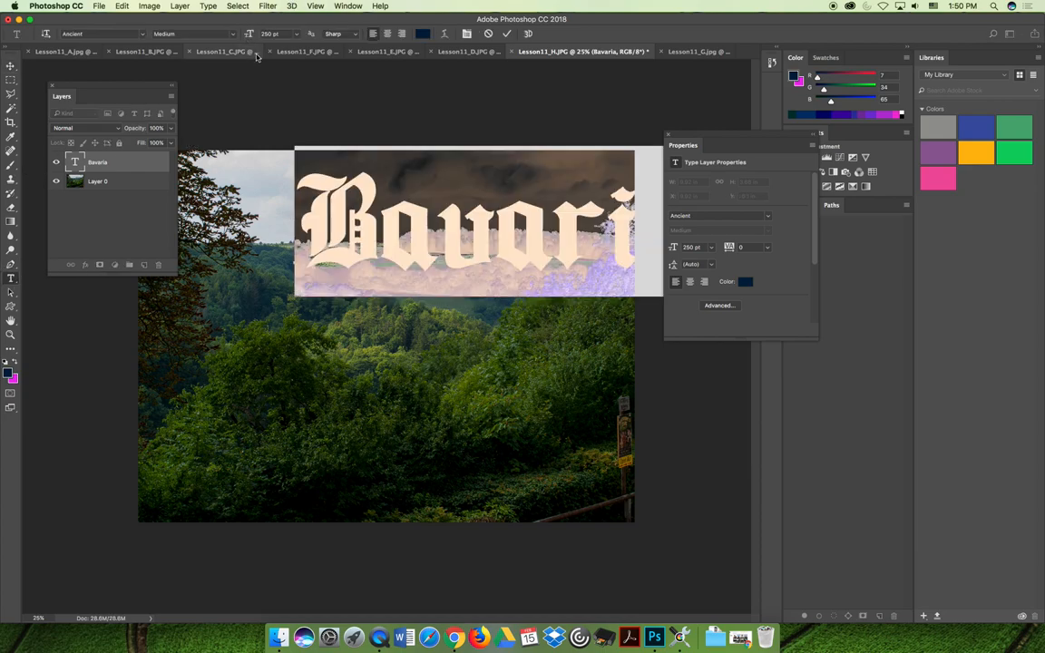
click(270, 34)
text(200)
key(Return)
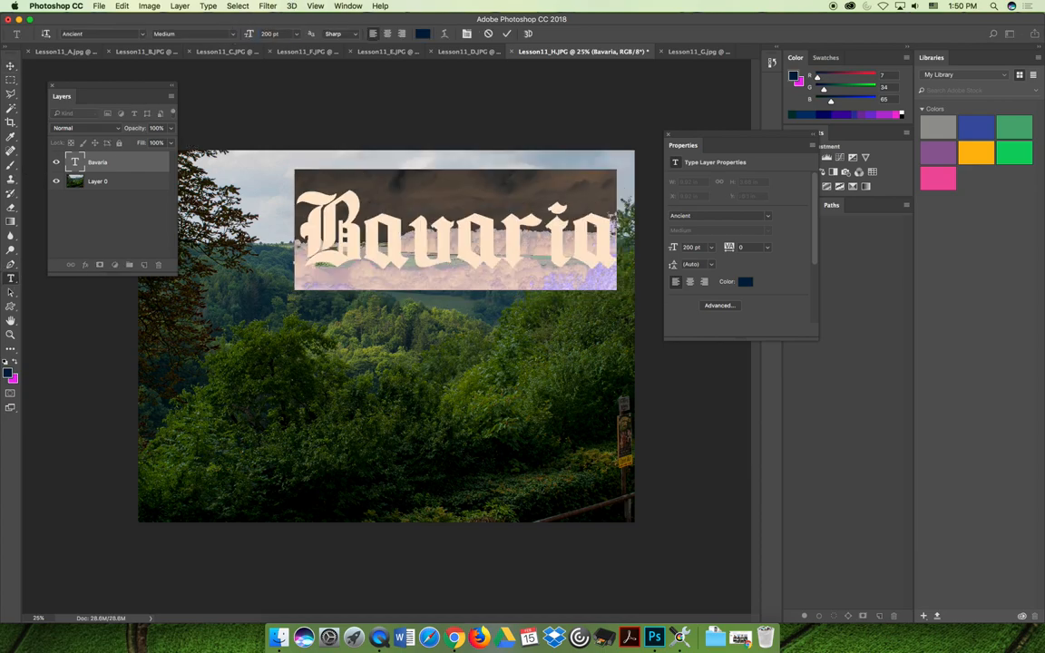
Move the Bavaria text up into the sky
click(11, 66)
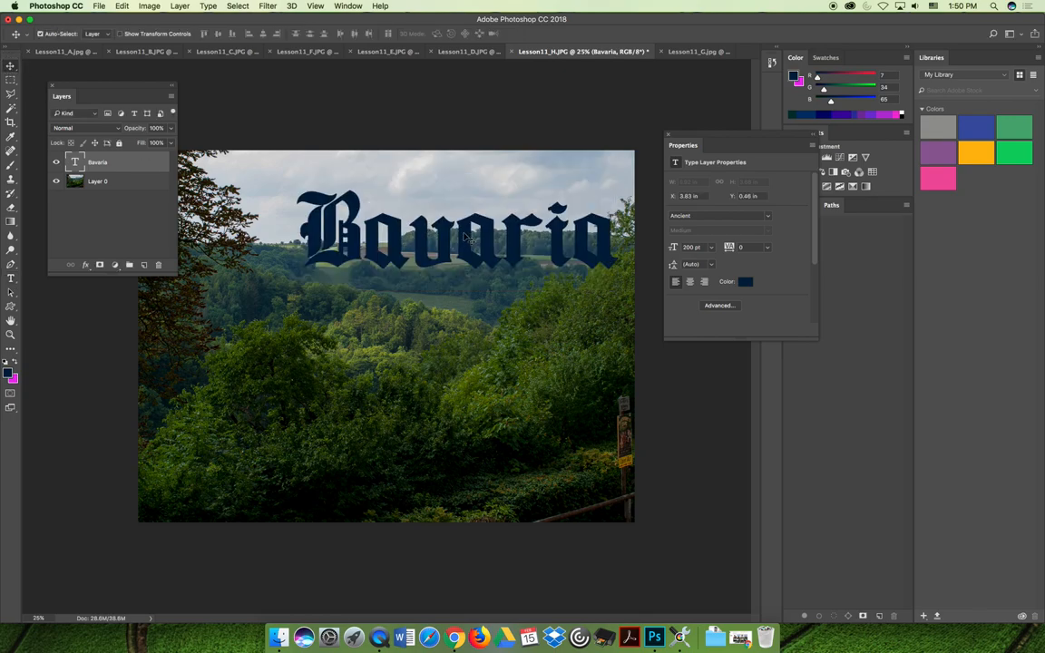
drag(466, 237, 428, 367)
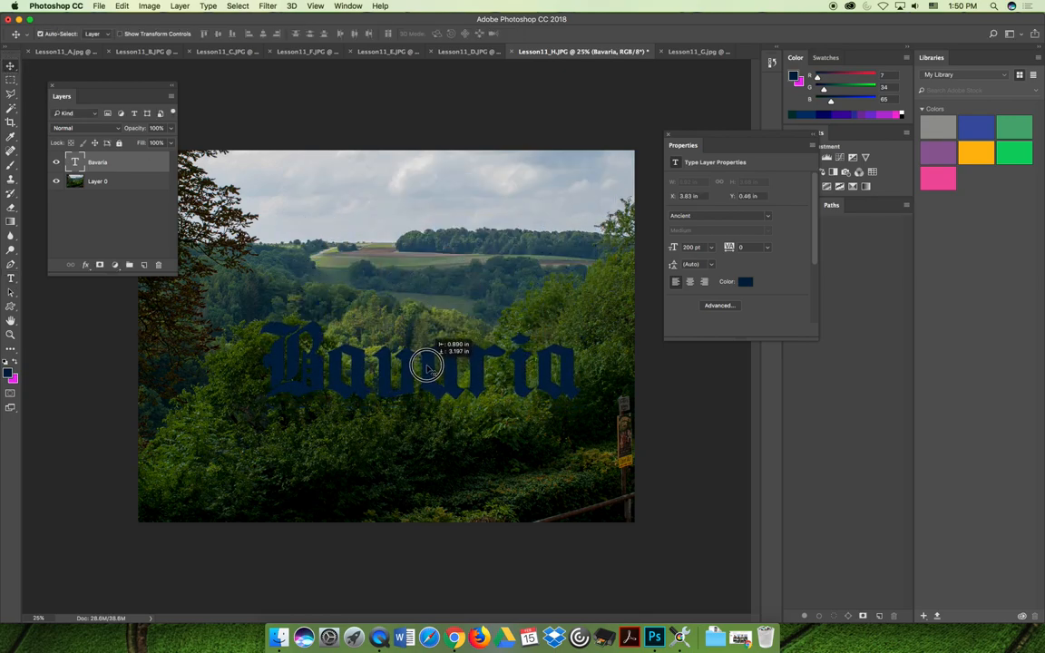
drag(428, 367, 443, 194)
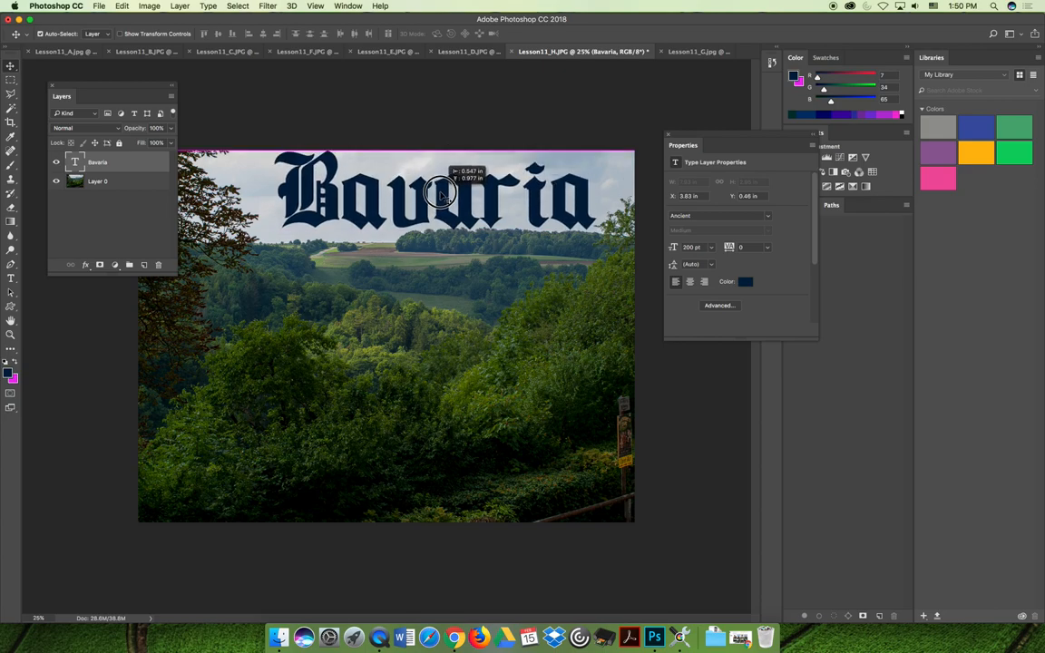
drag(442, 194, 443, 195)
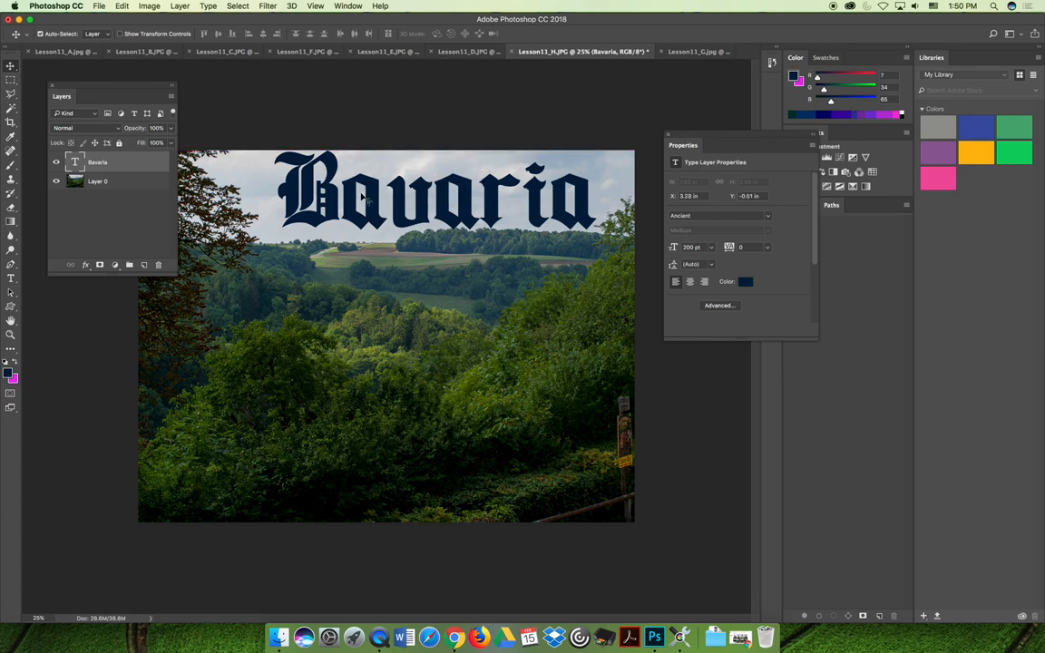
Shrink Bavaria to 150 pt, centre it in the sky and load its letter shapes as a selection
key(t)
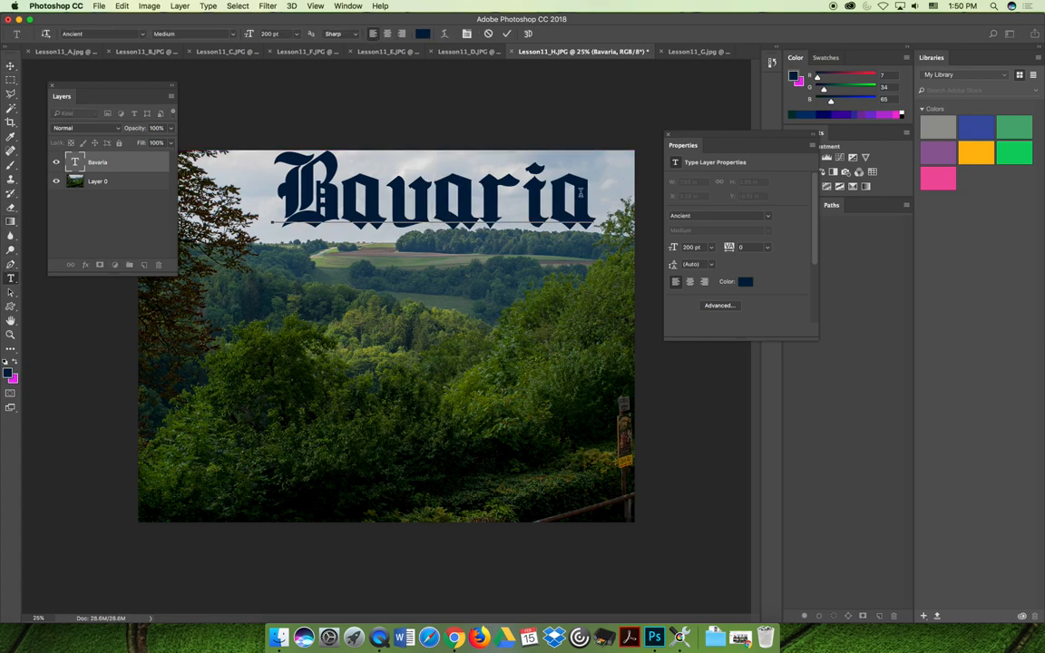
double_click(431, 195)
click(270, 34)
text(150)
key(Return)
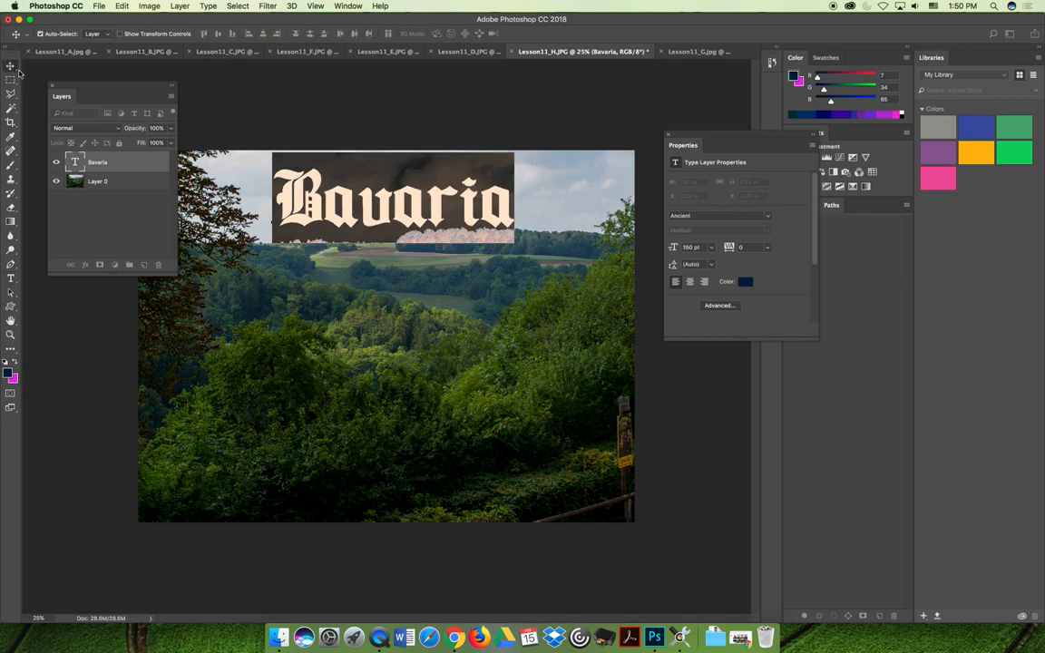
key(v)
mouse_move(400, 186)
mouse_down()
mouse_move(490, 192)
mouse_move(481, 186)
mouse_up()
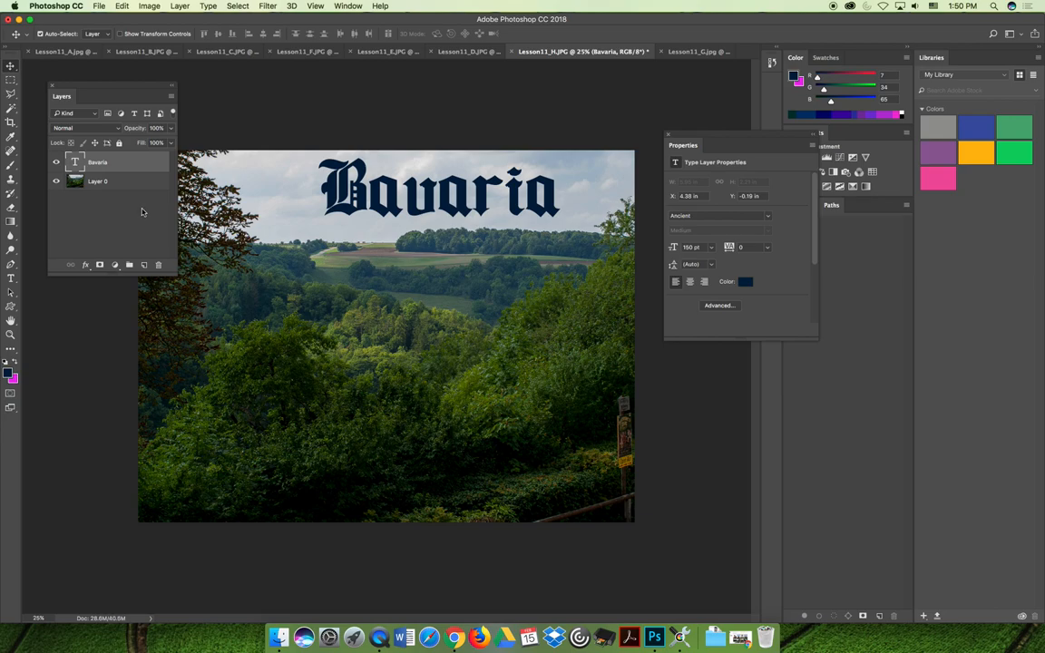
click(73, 162)
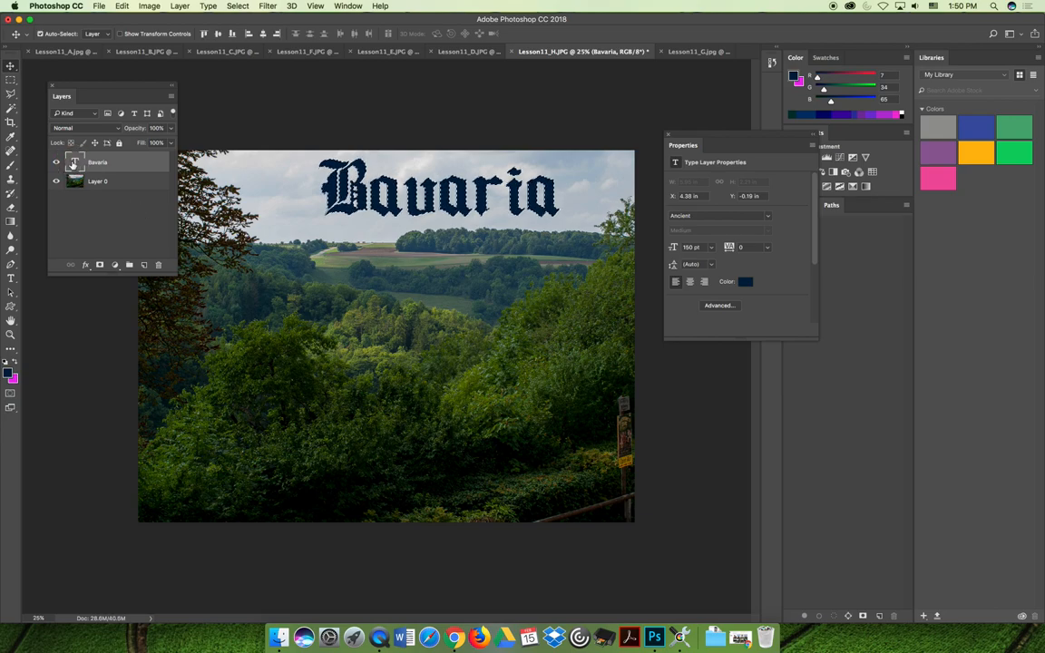
Hide the text layer and add a Levels adjustment on Layer 0 masked to the Bavaria letters
click(58, 163)
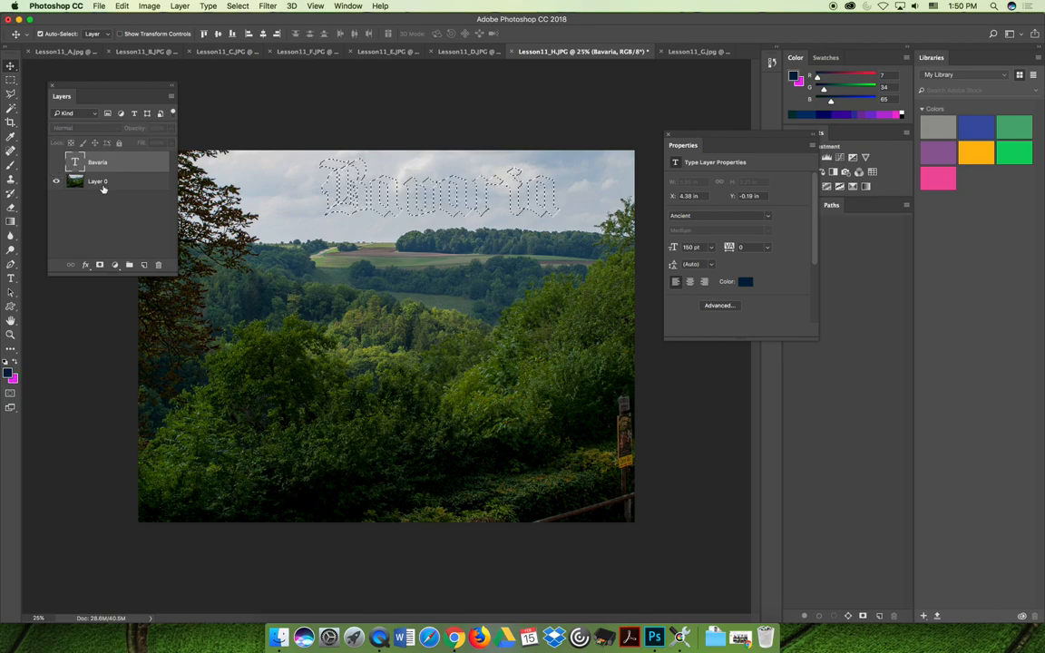
click(98, 182)
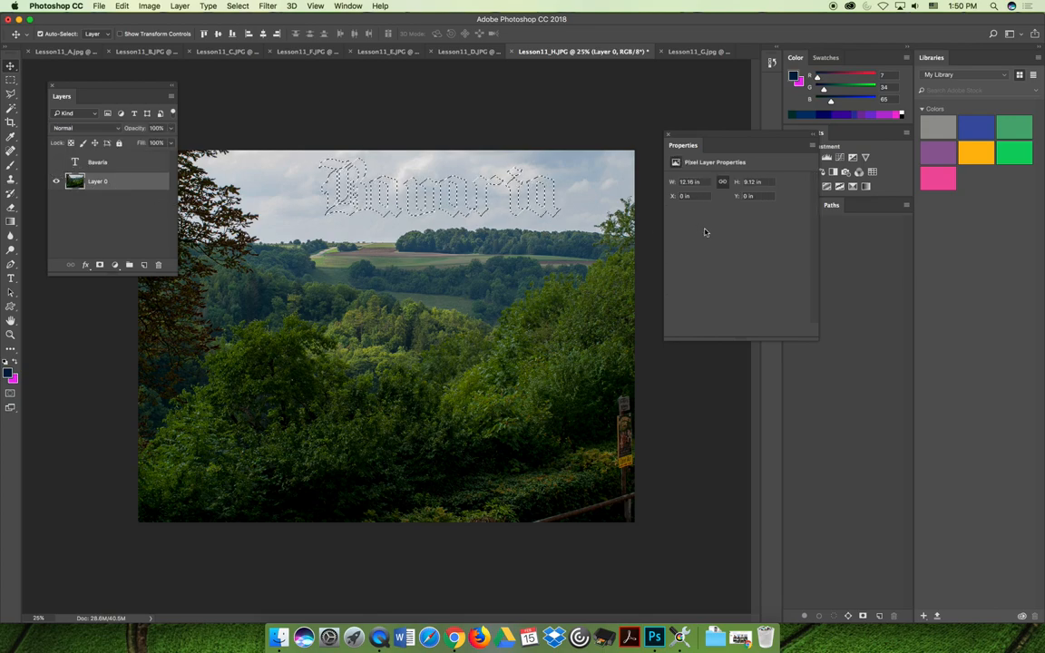
click(115, 265)
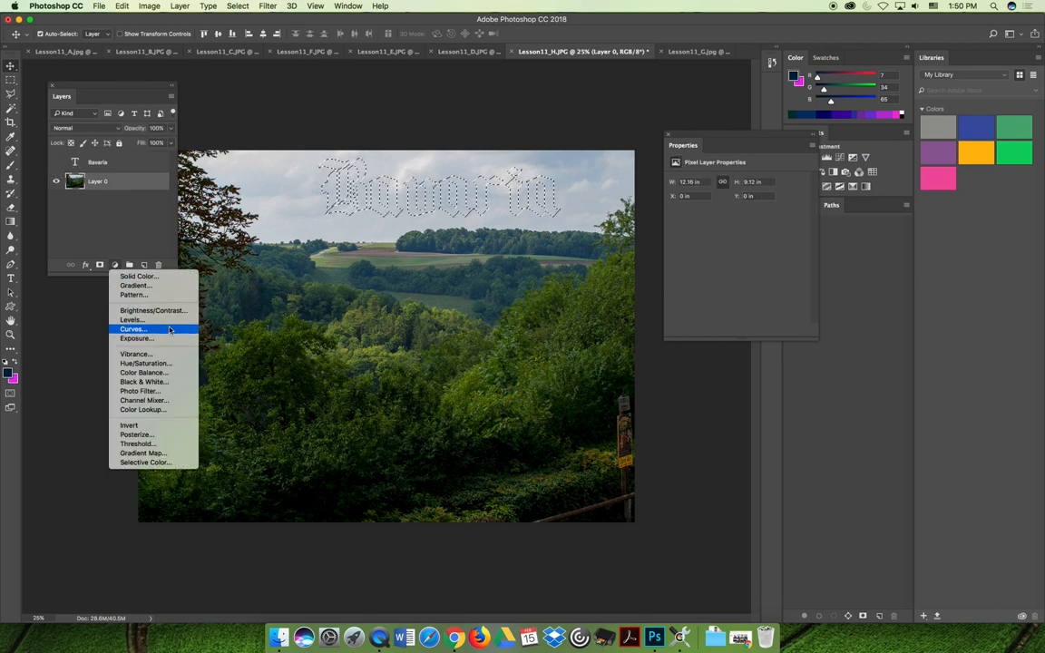
click(132, 319)
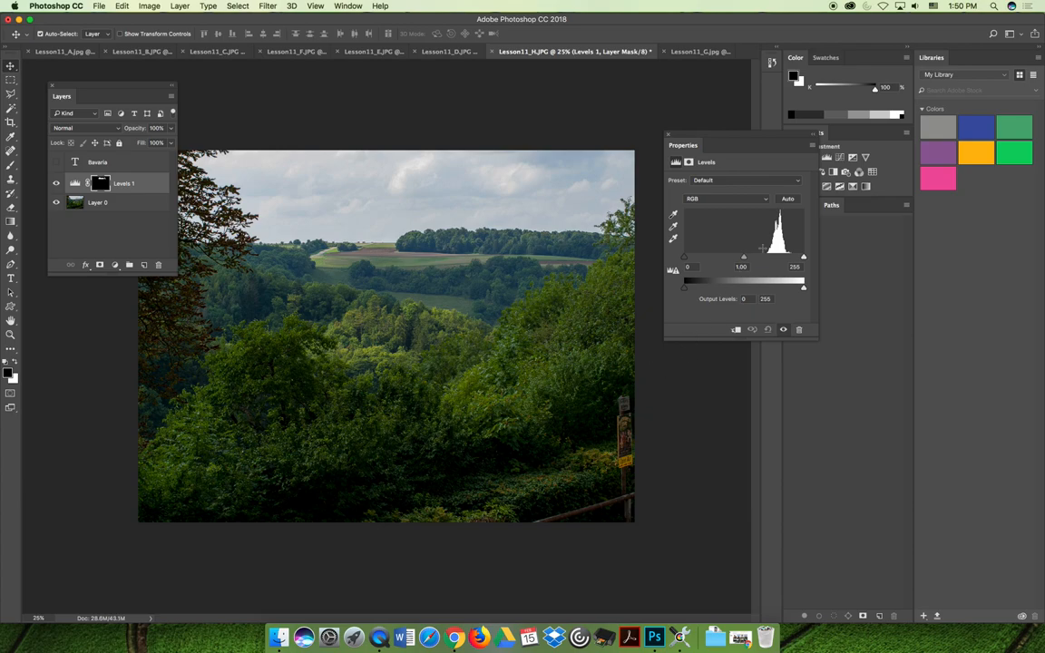
Lighten the lettering to near-white with midtones around 2.72 plus white and black input tweaks
drag(742, 261, 785, 262)
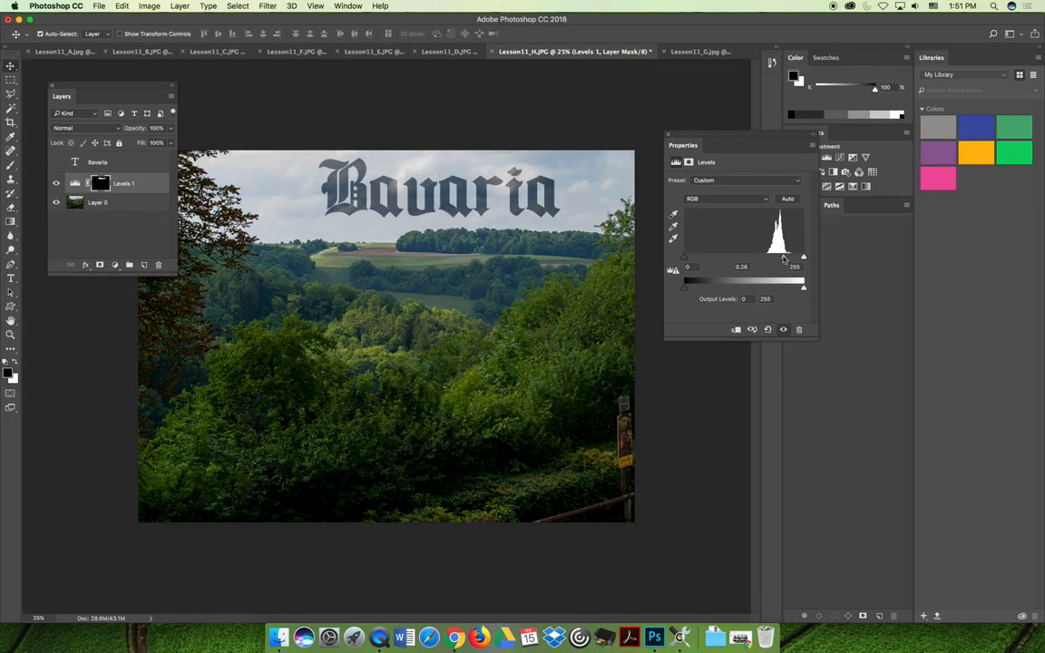
drag(785, 260, 701, 261)
drag(802, 259, 785, 259)
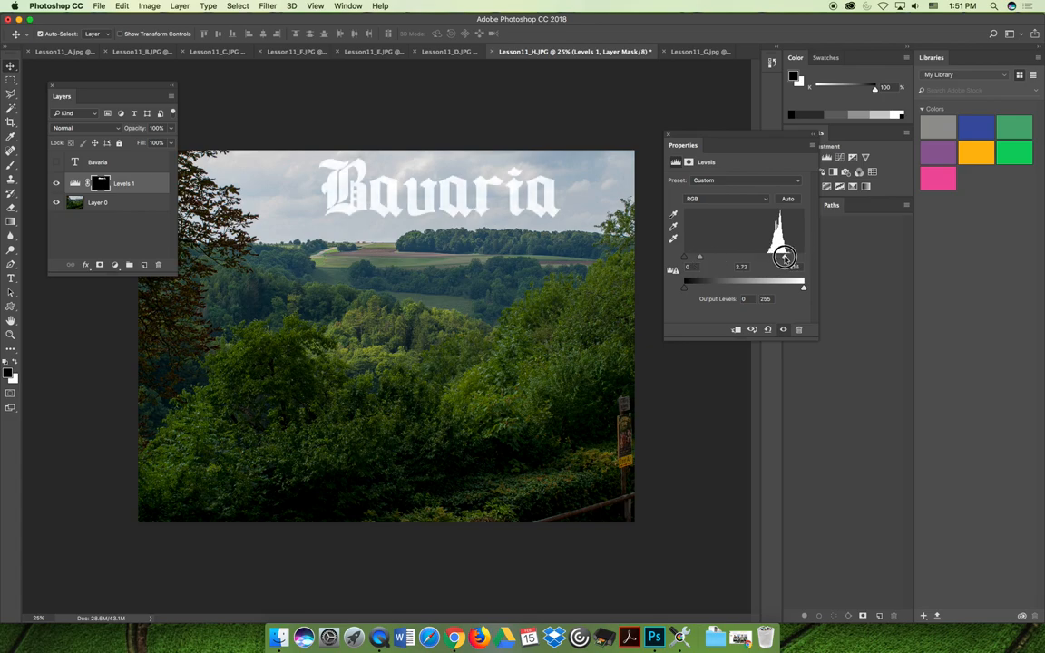
drag(687, 257, 692, 257)
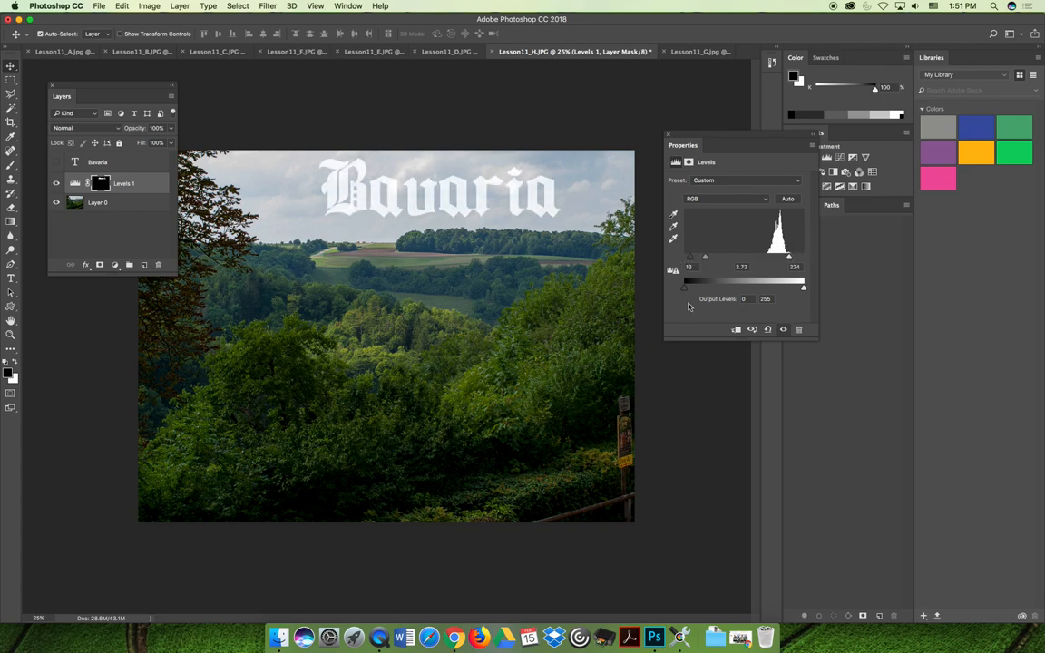